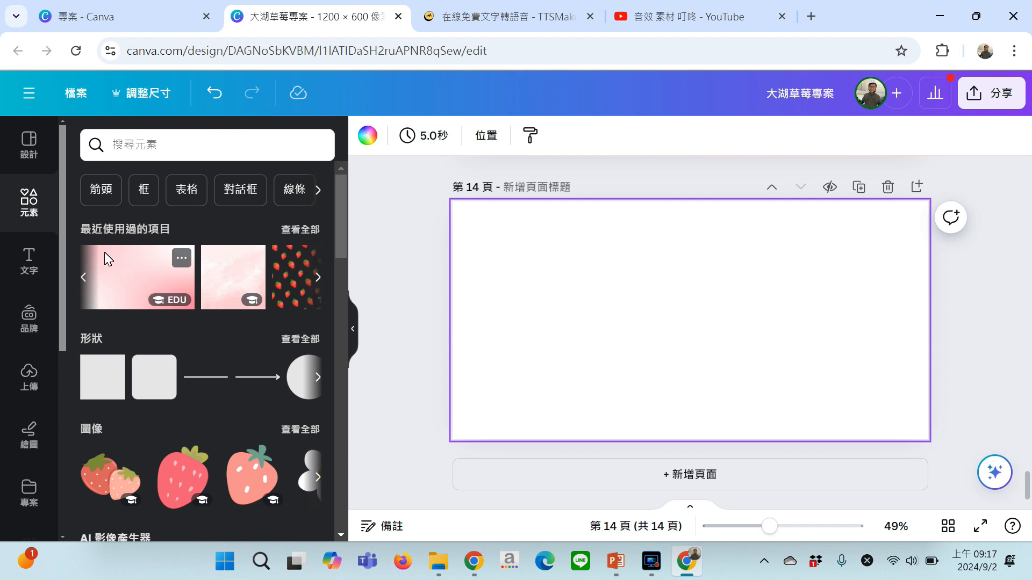
Search the elements for 粉紅背景, place the pink silk photo on page 14 and enlarge it to cover the page
left_click(199, 147)
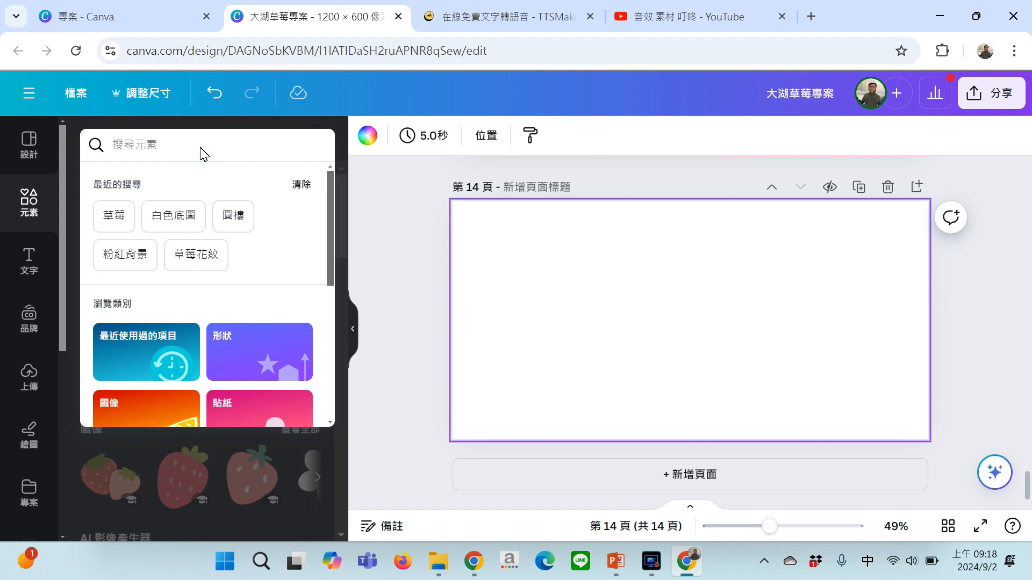
left_click(142, 252)
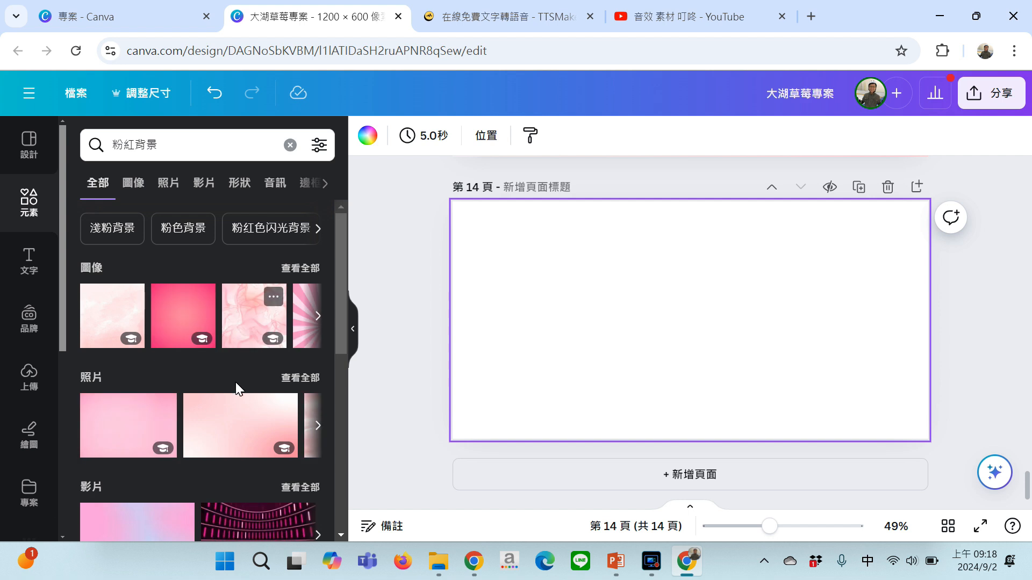
left_click(318, 425)
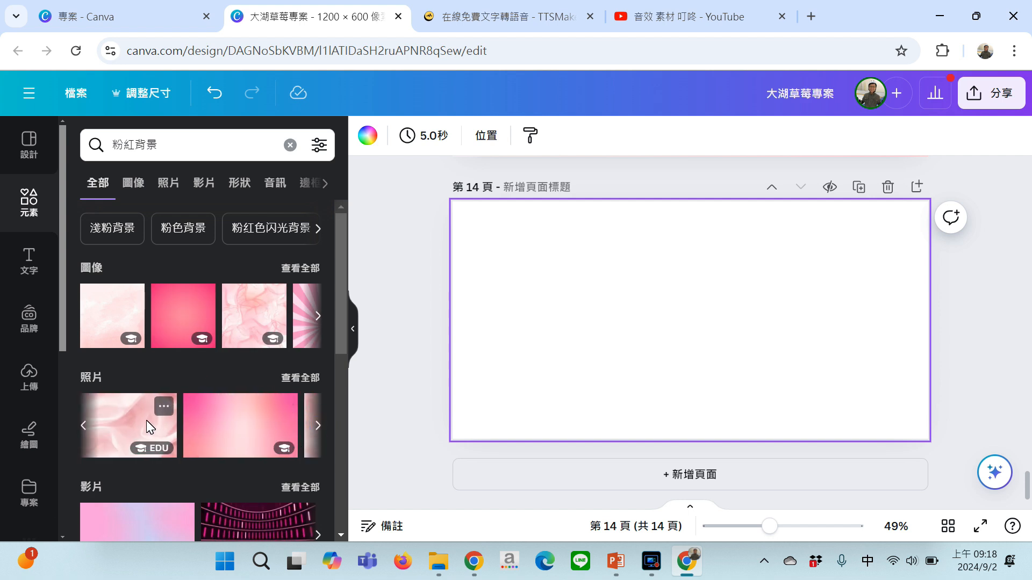
left_click_drag(146, 420, 550, 242)
left_click_drag(756, 396, 912, 497)
left_click_drag(469, 201, 433, 177)
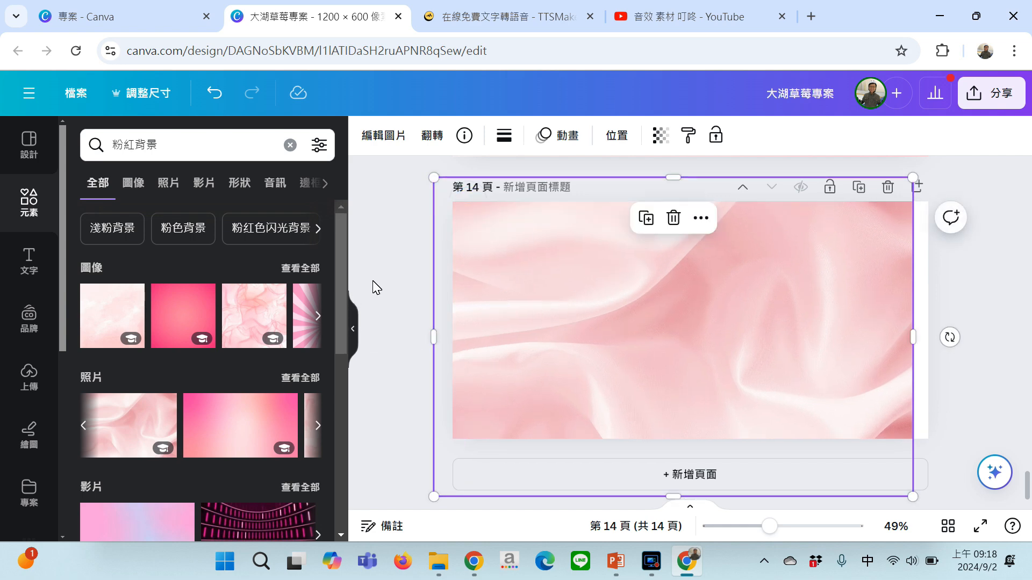
Replace the element search with 草莓
left_click(290, 145)
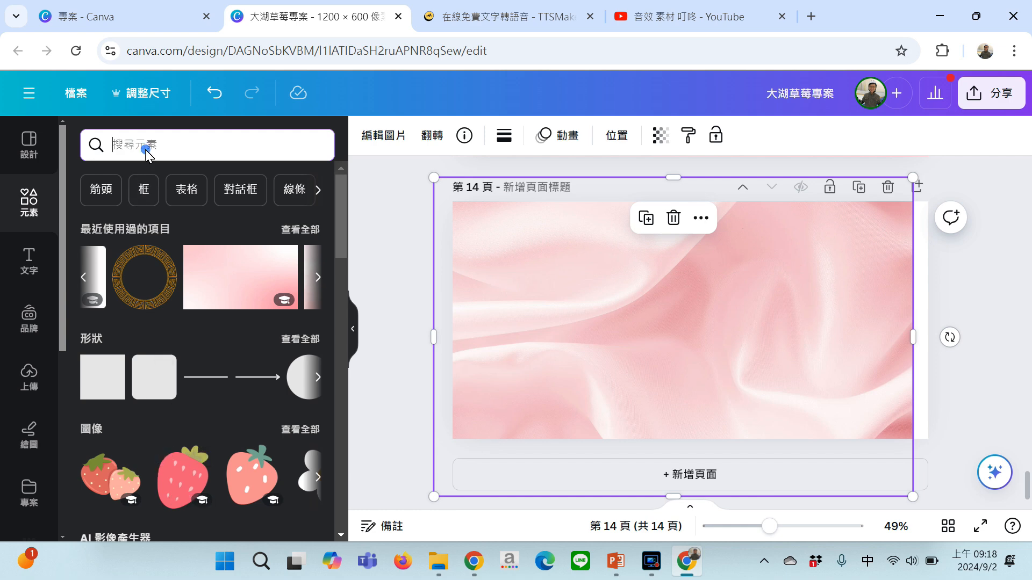
type("草")
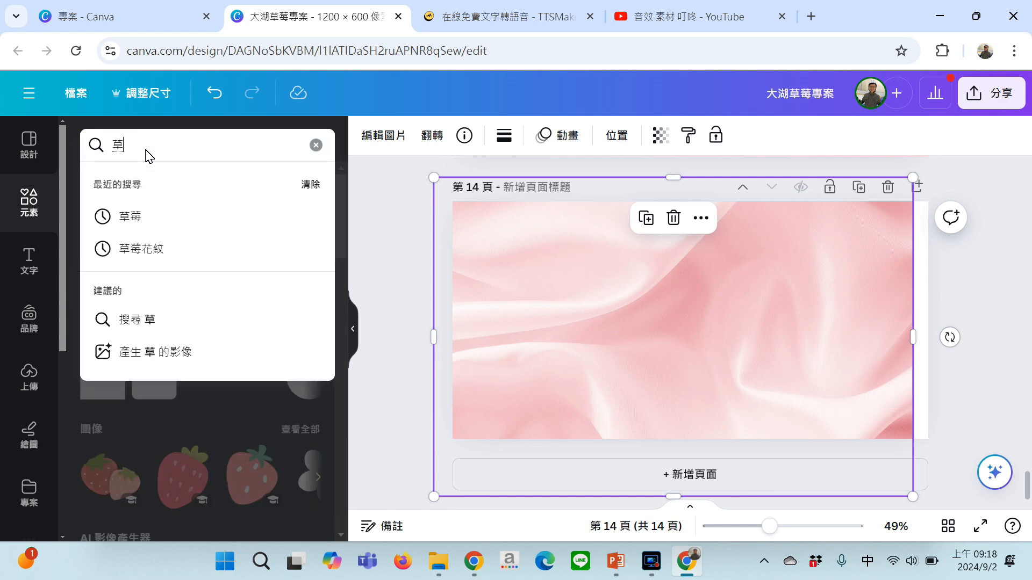
type("ㄇㄟ6")
key("Return")
key("Return")
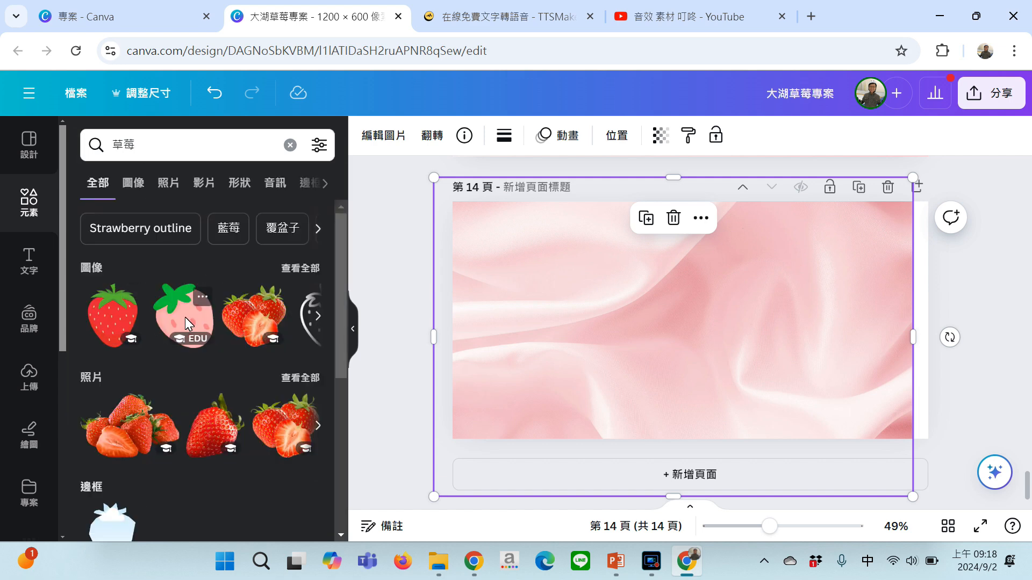
Insert the red strawberry graphic near the page's lower-left corner and delete the extra pink strawberry
left_click(186, 318)
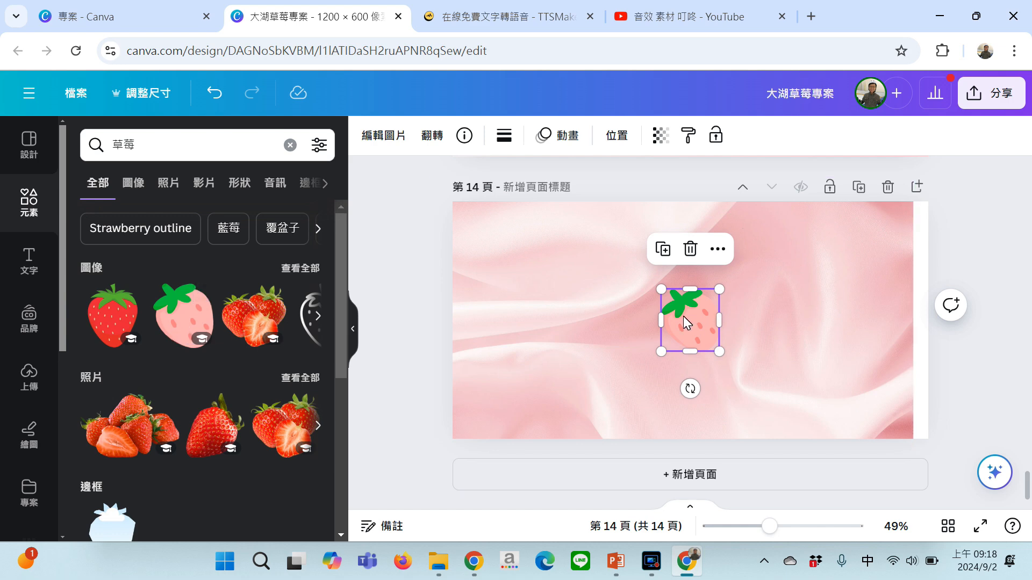
left_click(112, 323)
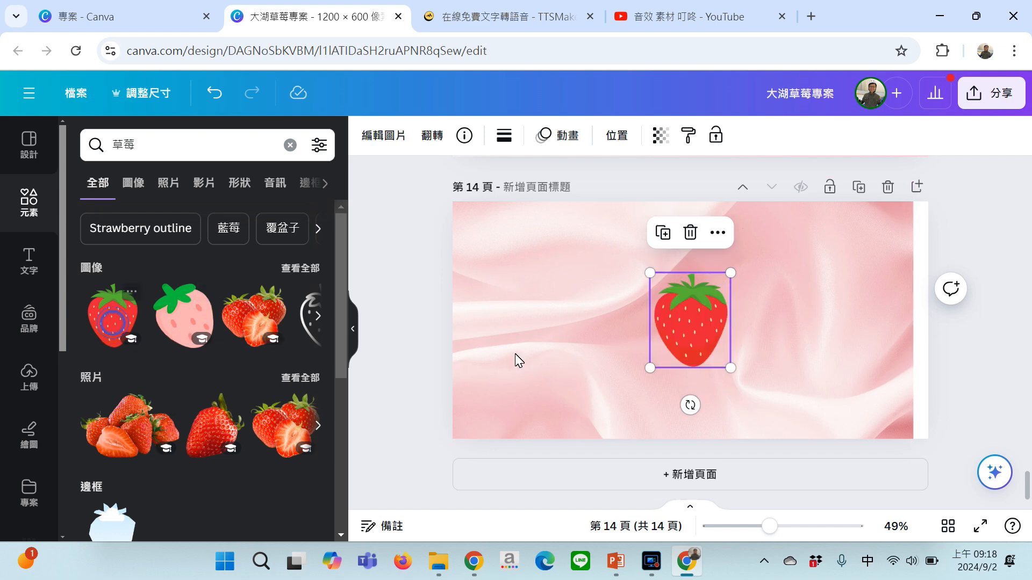
left_click_drag(685, 327, 501, 384)
left_click(704, 334)
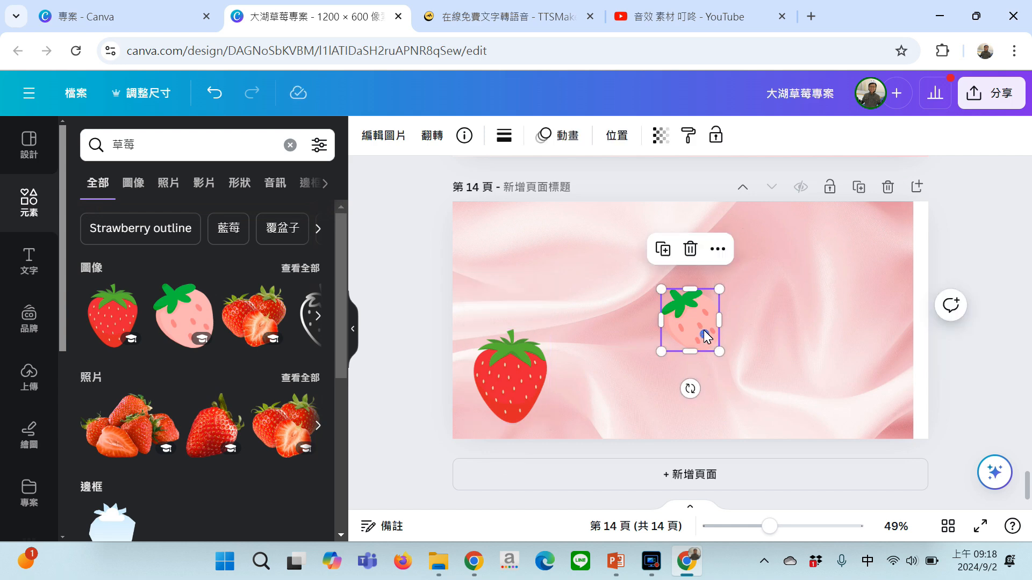
left_click(695, 252)
Rotate the red strawberry to about -41° and widen the background photo to the page's right edge
left_click(489, 369)
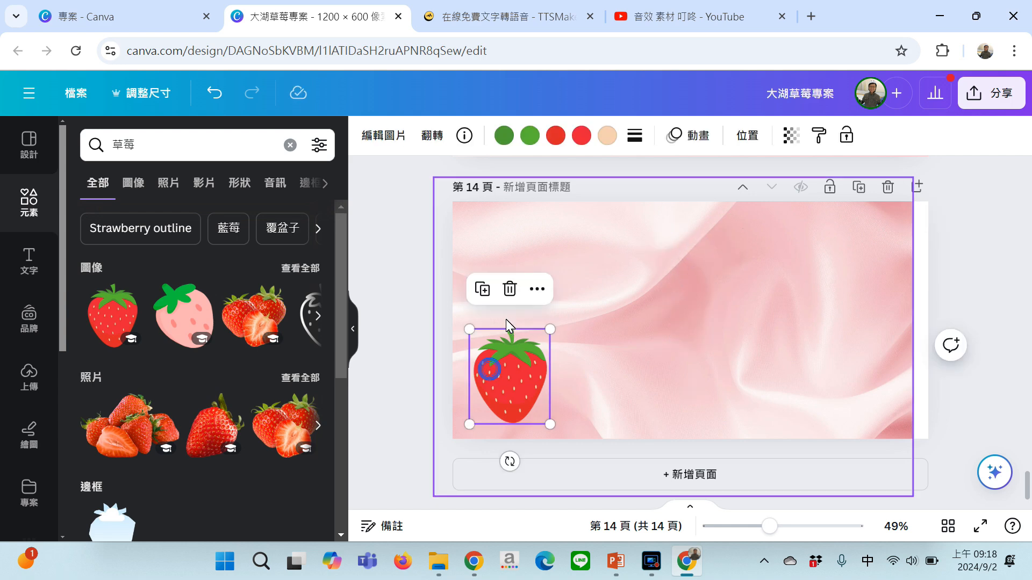
left_click_drag(507, 460, 594, 454)
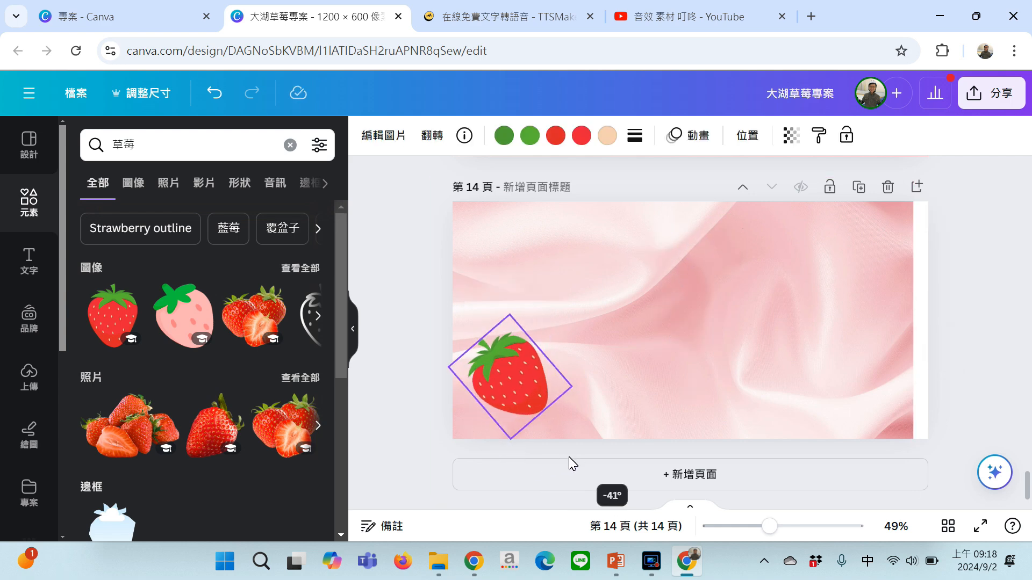
left_click(804, 339)
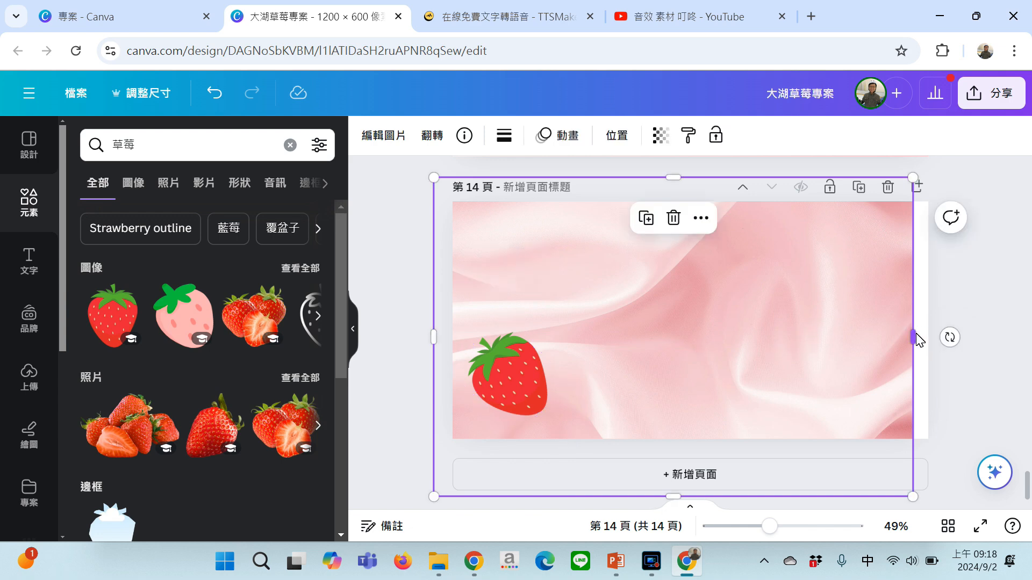
left_click_drag(918, 340, 929, 335)
Look through the strawberry photo results for further images
left_click(517, 354)
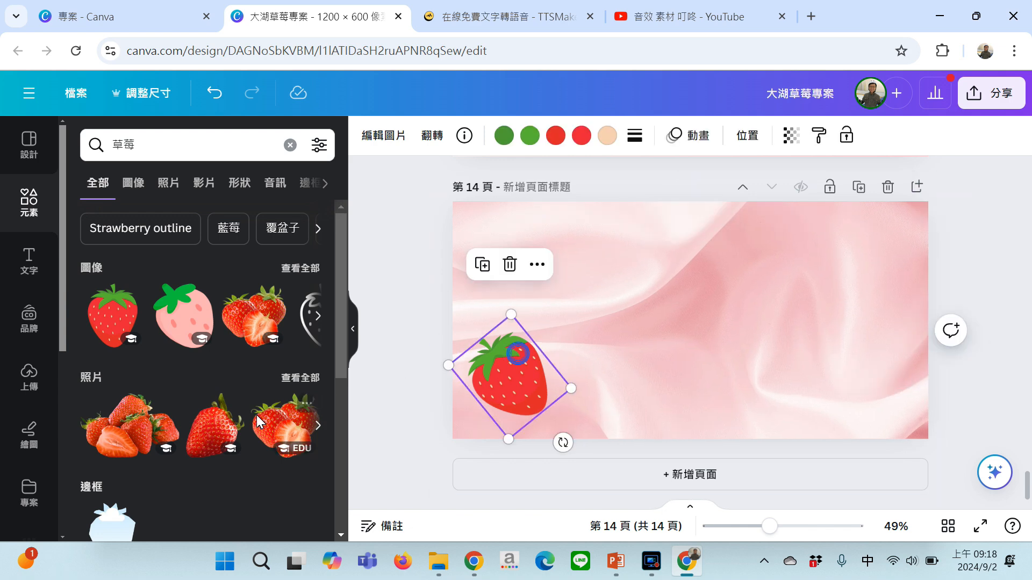
scroll(255, 414, "down", 5)
scroll(254, 414, "up", 3)
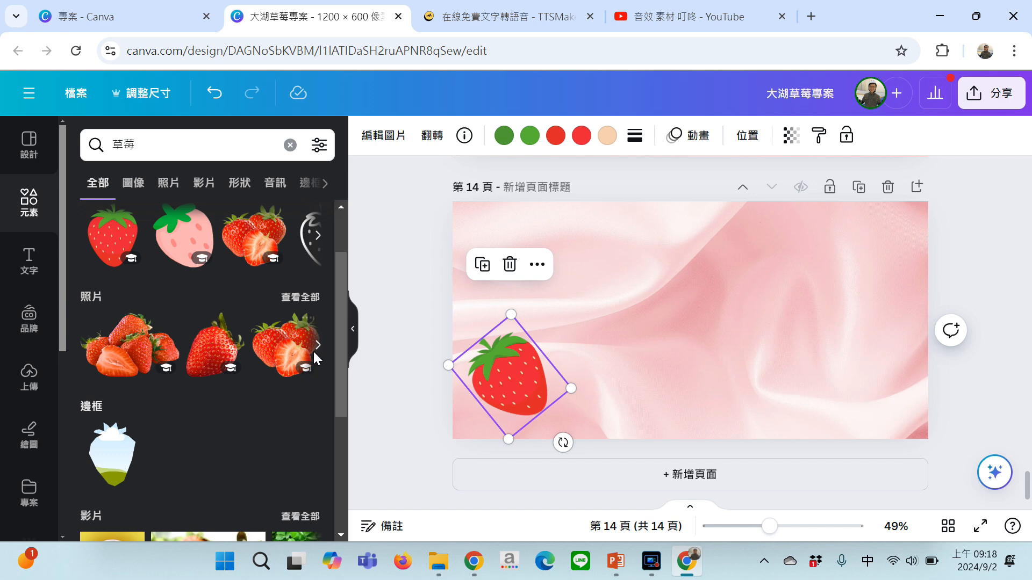
left_click(321, 342)
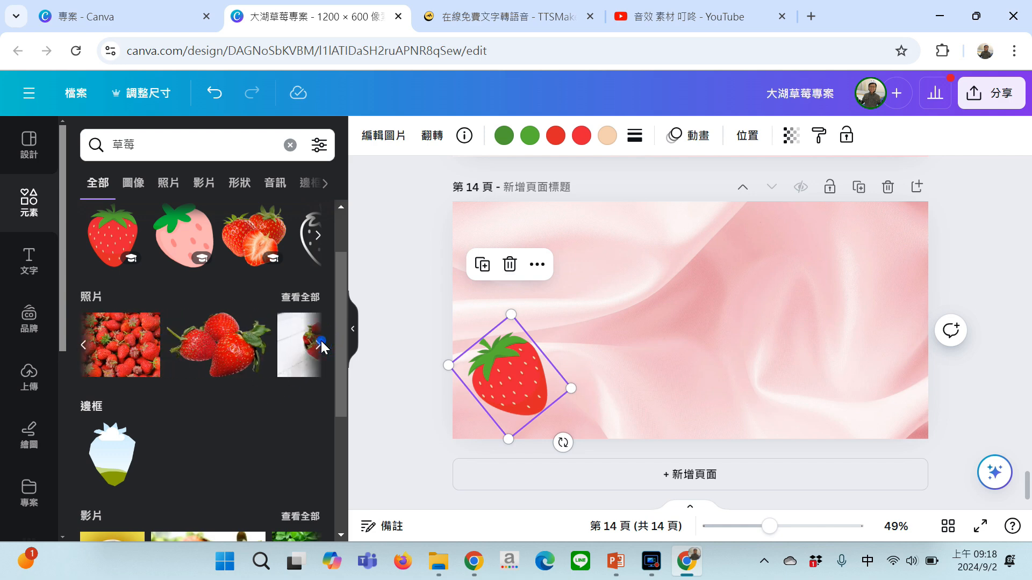
left_click(321, 341)
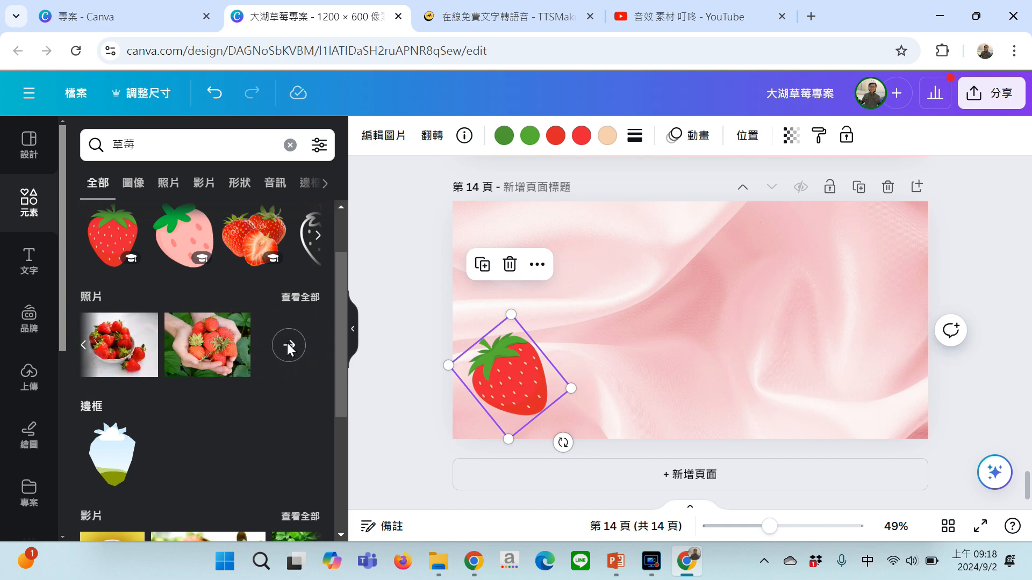
scroll(286, 341, "up", 2)
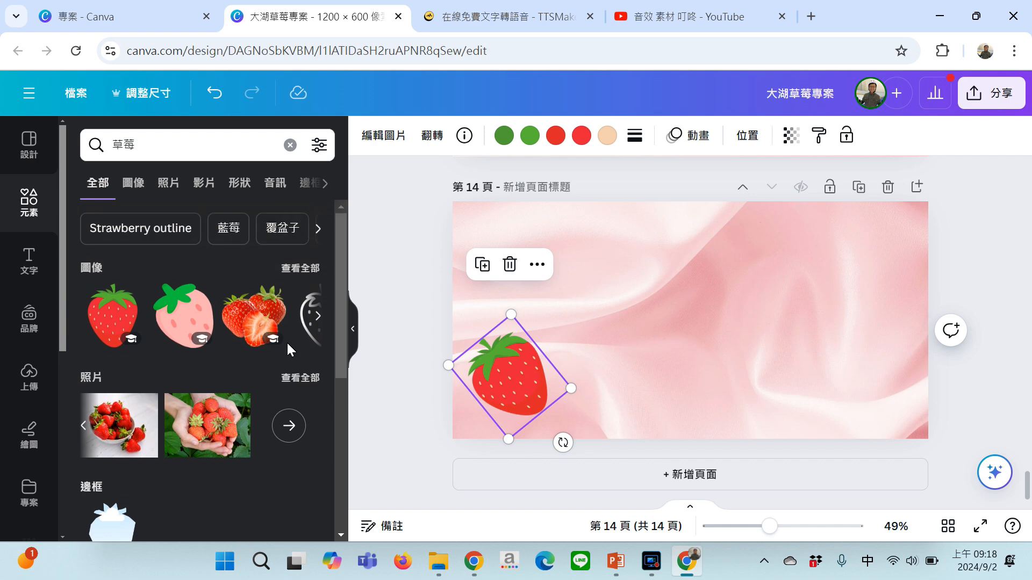
left_click(694, 324)
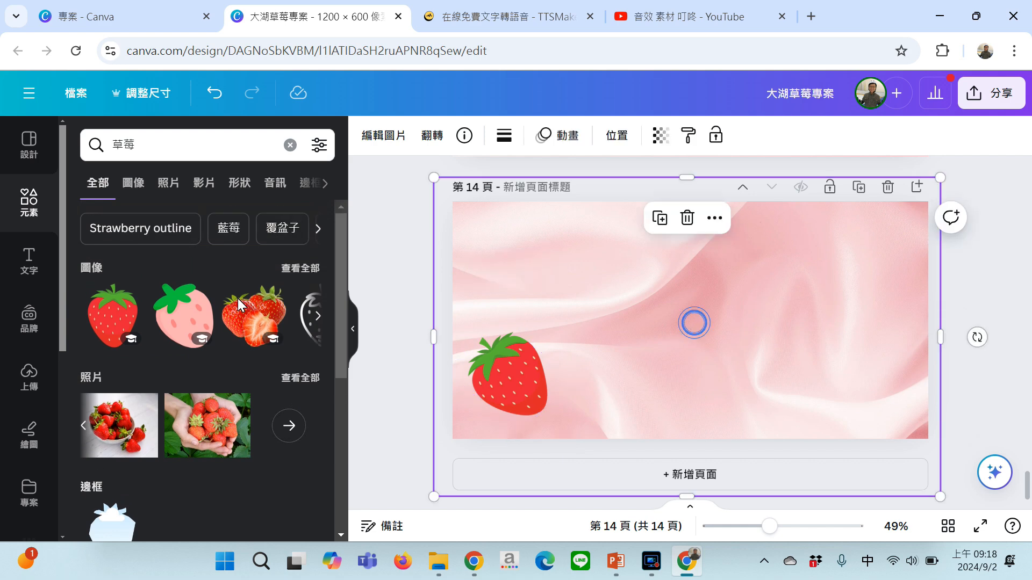
Add a subtitle text to page 14 reading 草莓的小知識
left_click(34, 267)
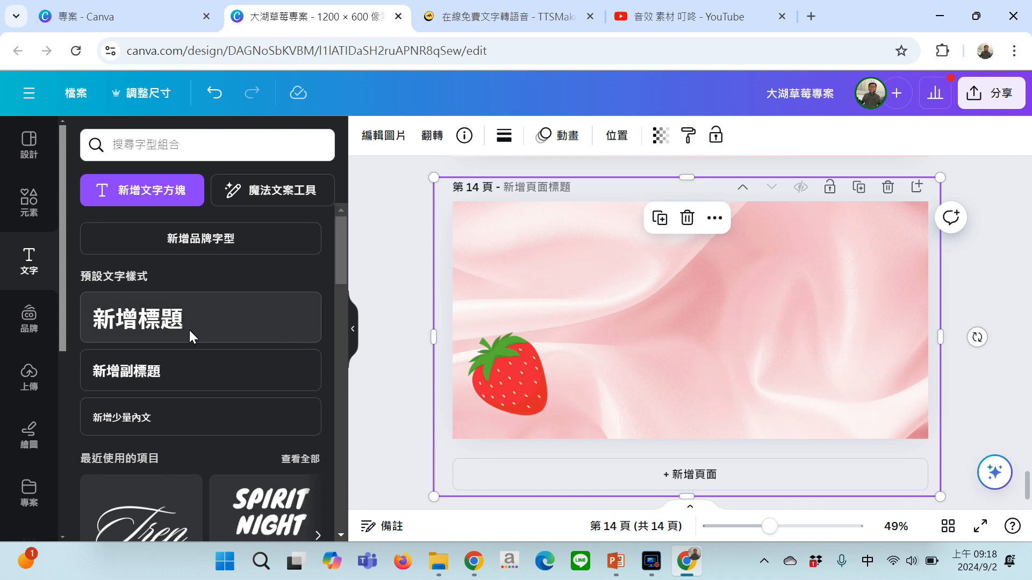
left_click(170, 372)
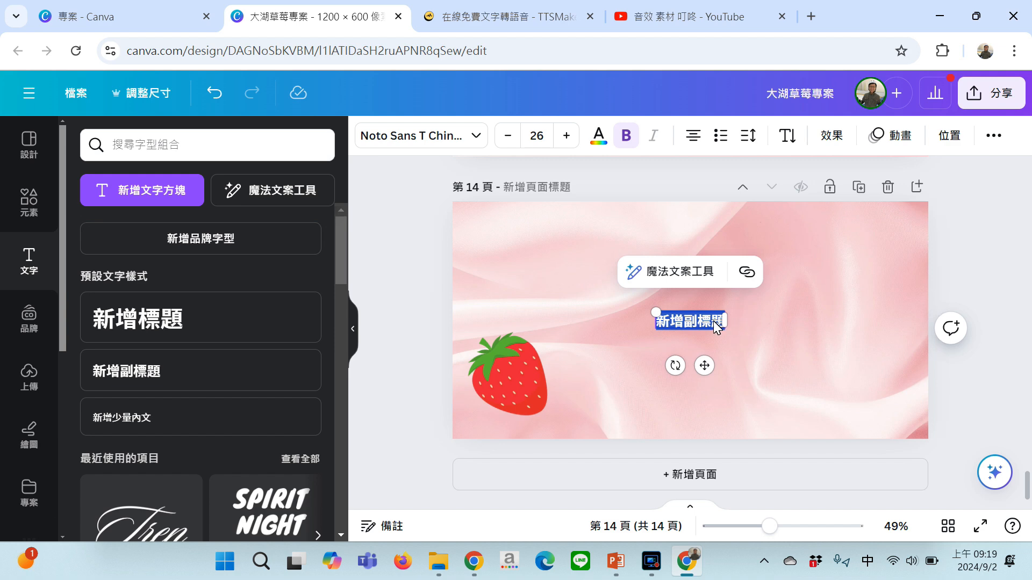
type("操草ㄇ")
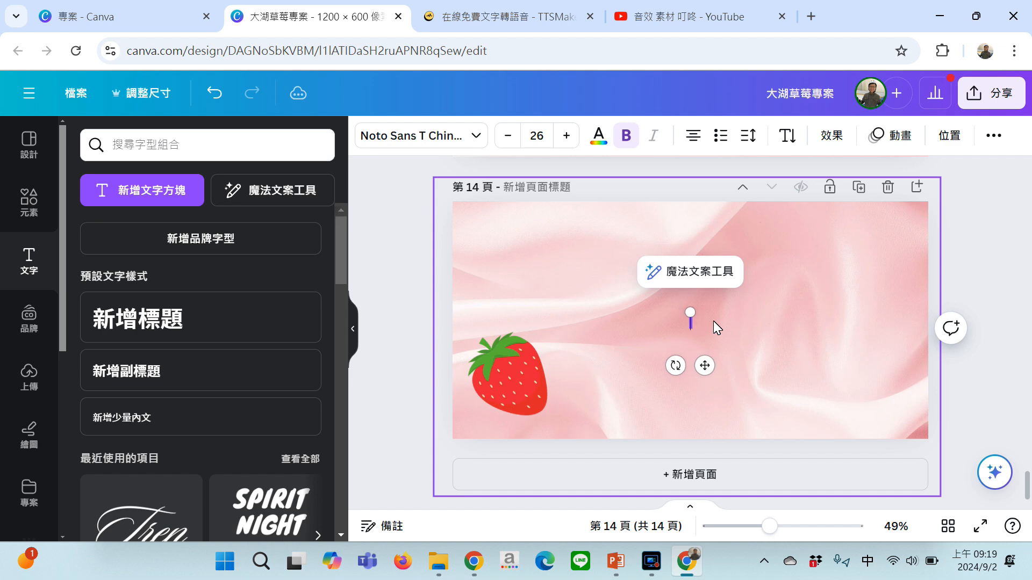
type("莓ㄉㄜ的")
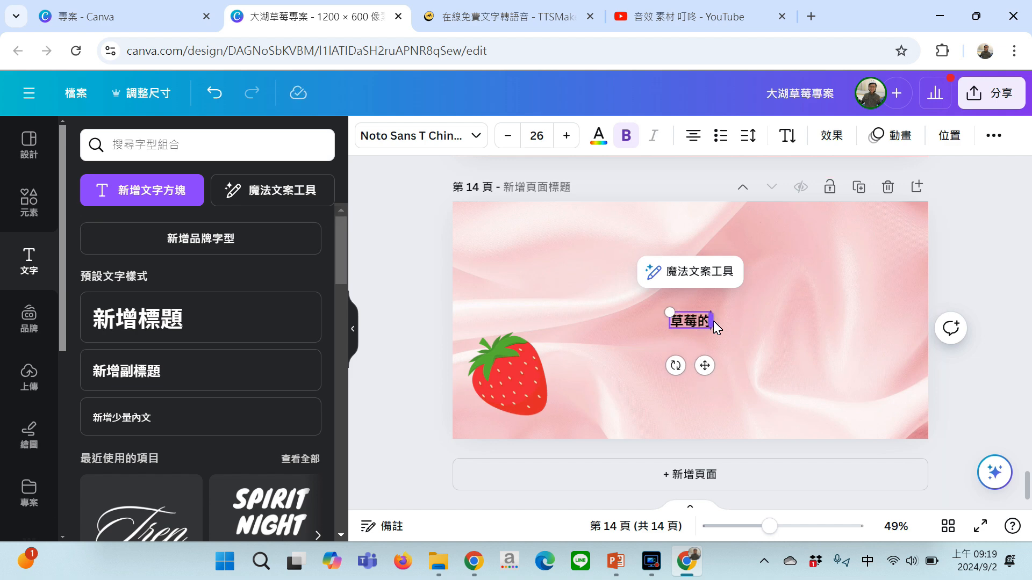
type("小知ㄕ")
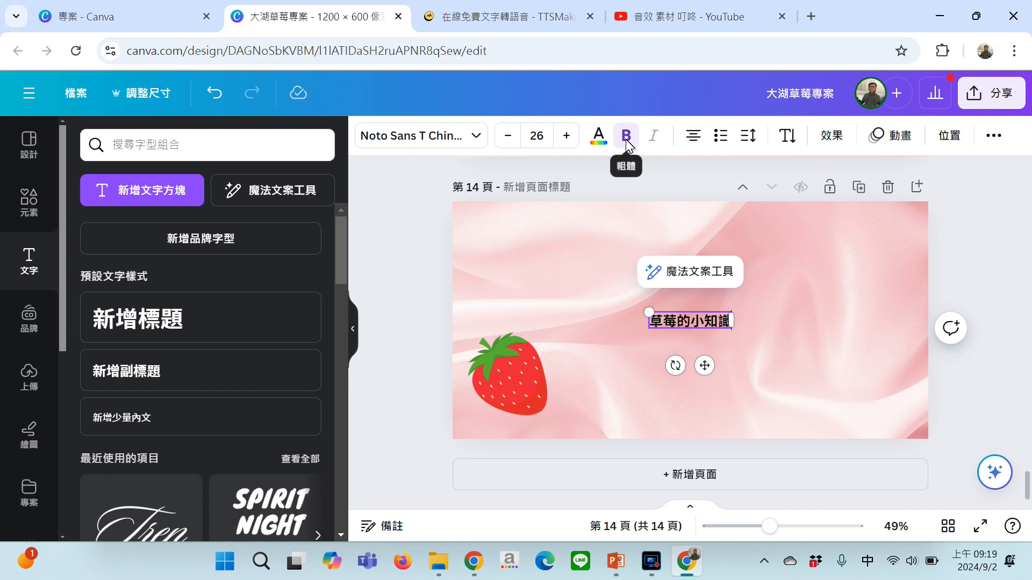
Try an orange-red text color on the subtitle and give it the outline effect (外框) in orange-red
left_click(598, 138)
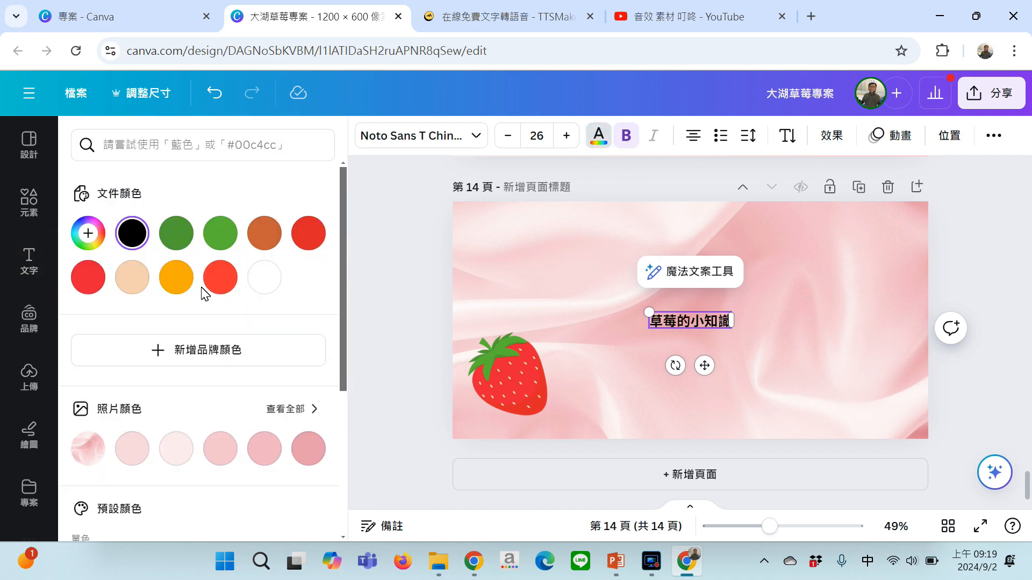
left_click(219, 280)
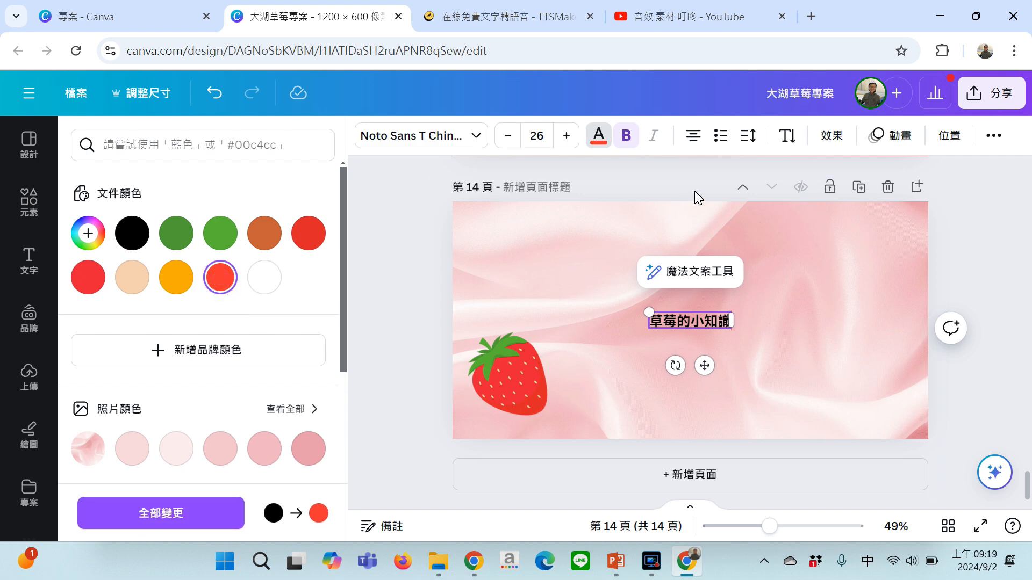
left_click(827, 143)
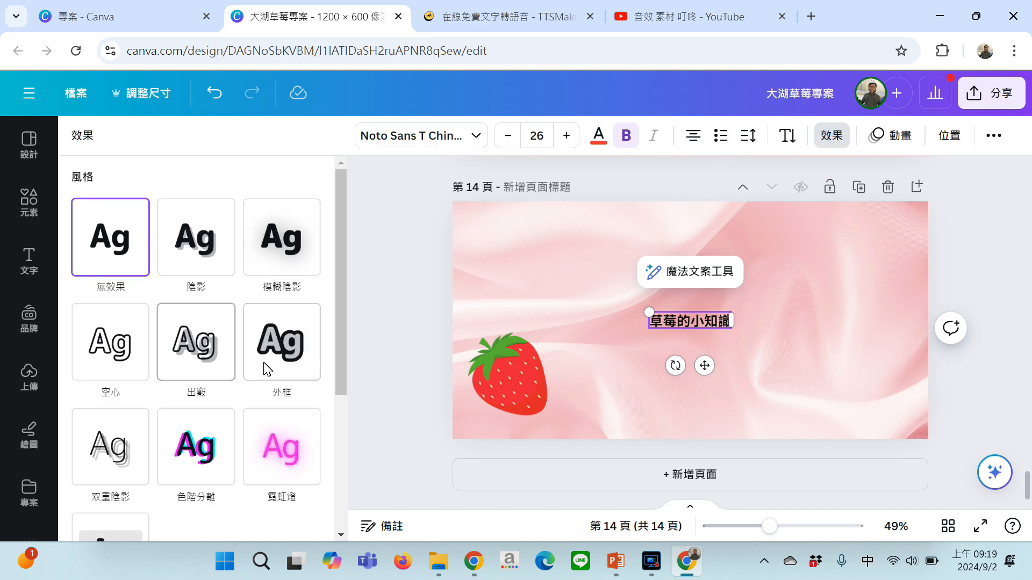
left_click(283, 343)
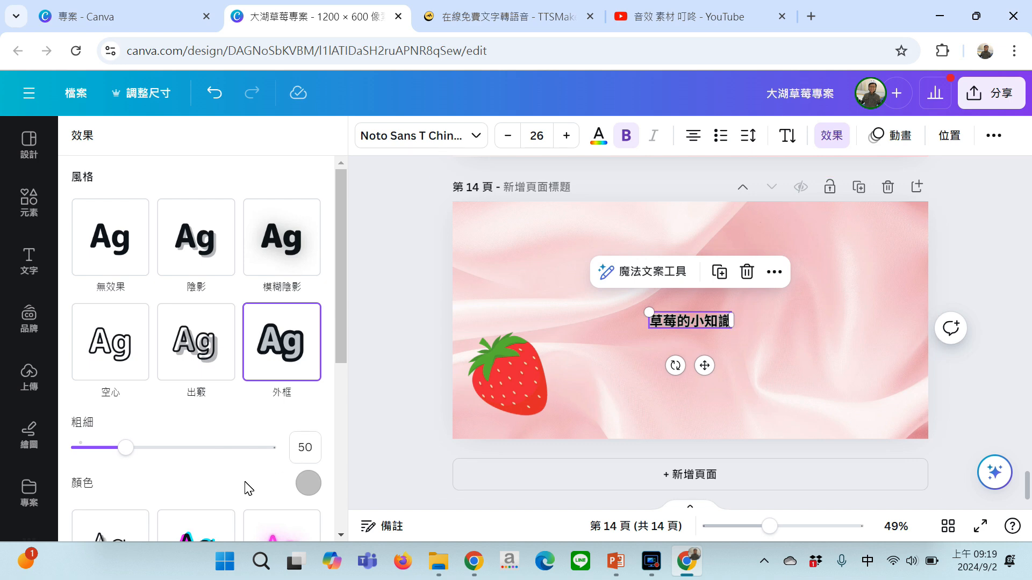
left_click(308, 484)
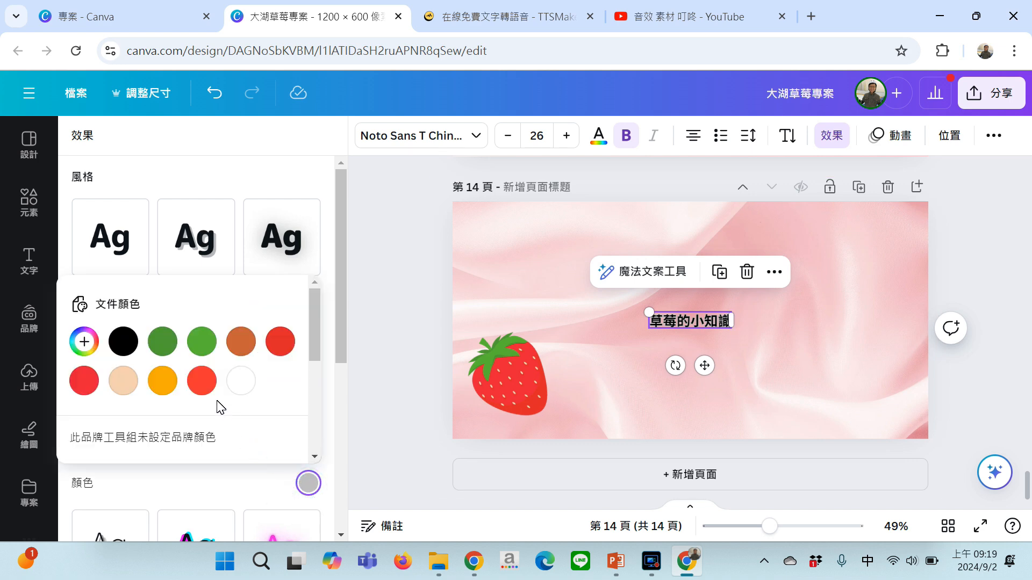
left_click(204, 382)
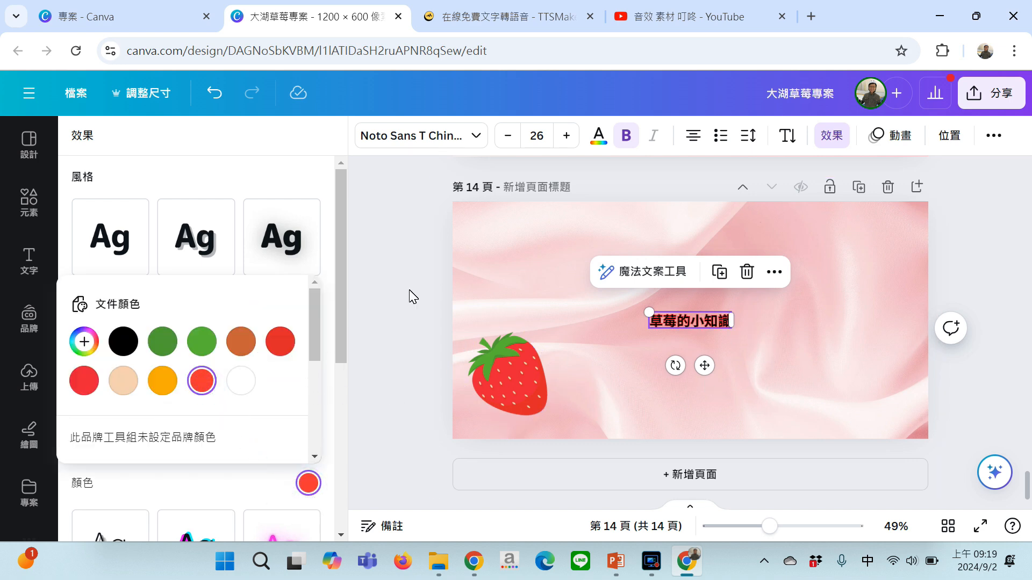
Set the subtitle's text color to the orange-red document color
left_click(599, 142)
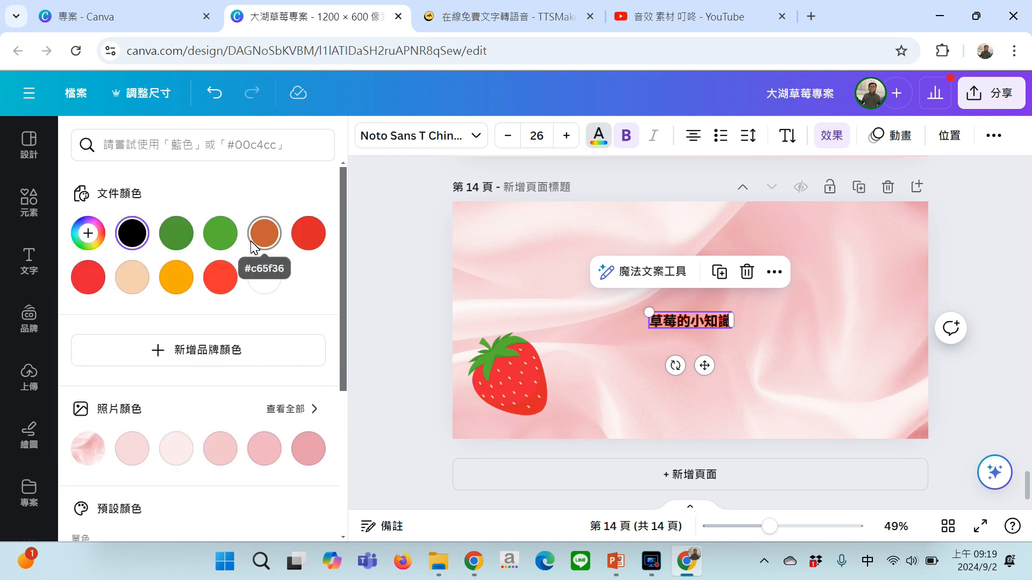
left_click(313, 233)
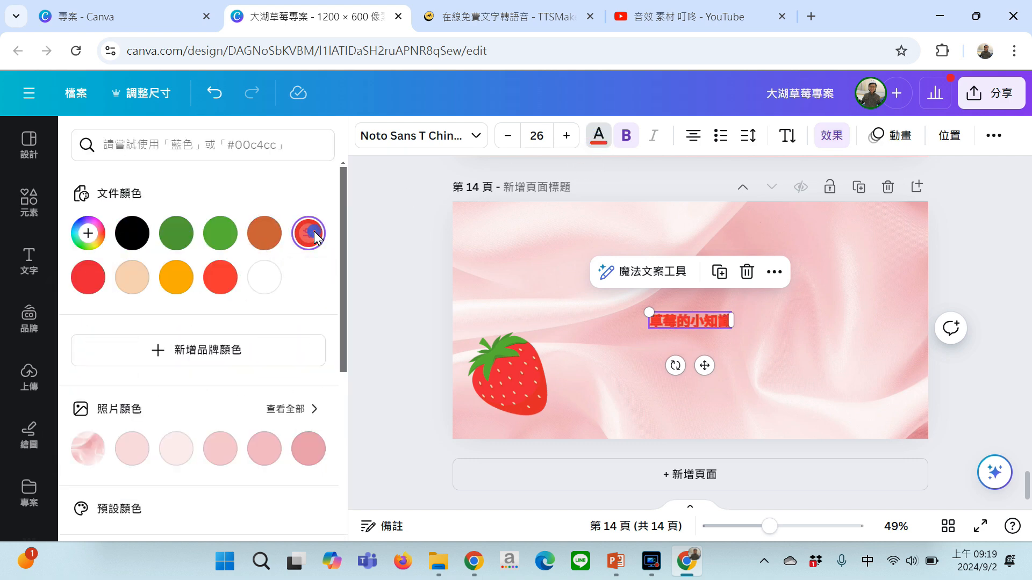
left_click(222, 285)
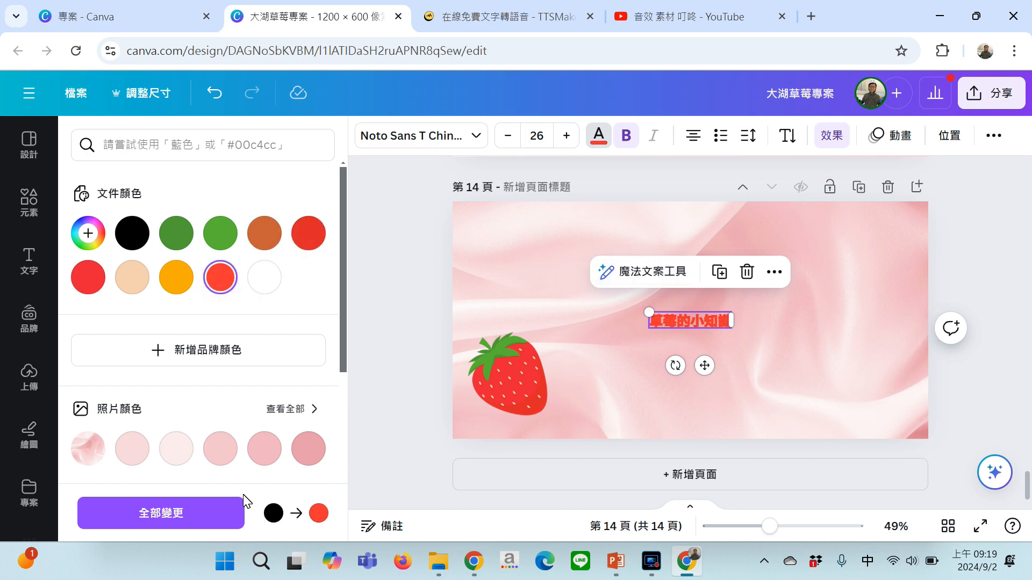
Change the 草莓的小知識 title's outline effect color to the yellow-orange document color
left_click(834, 139)
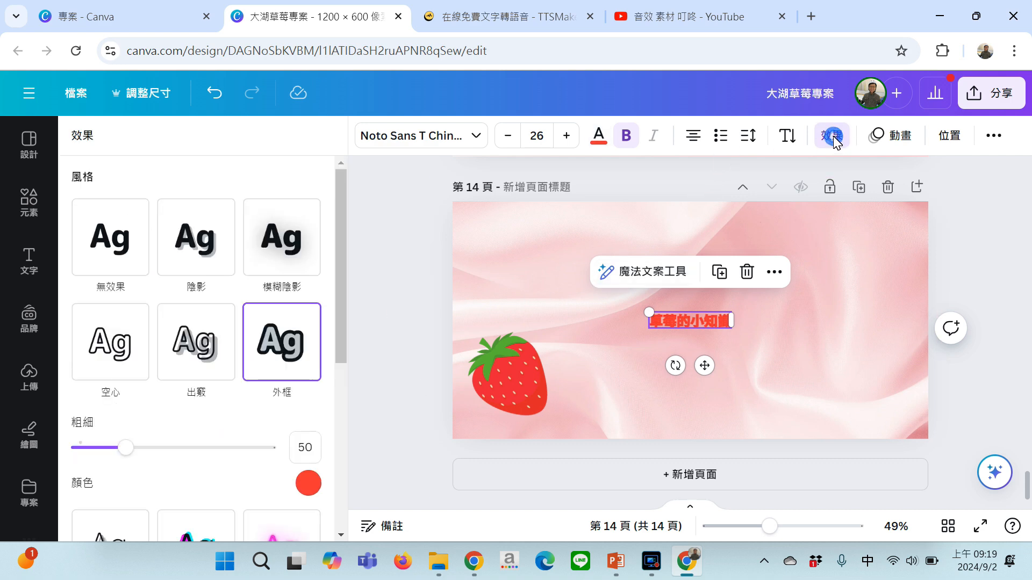
left_click(309, 484)
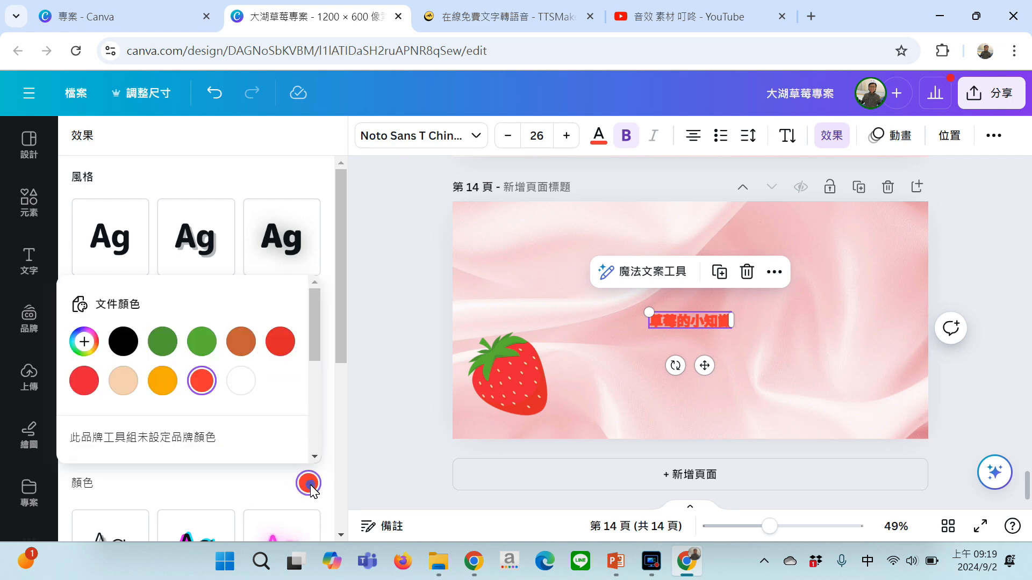
left_click(166, 382)
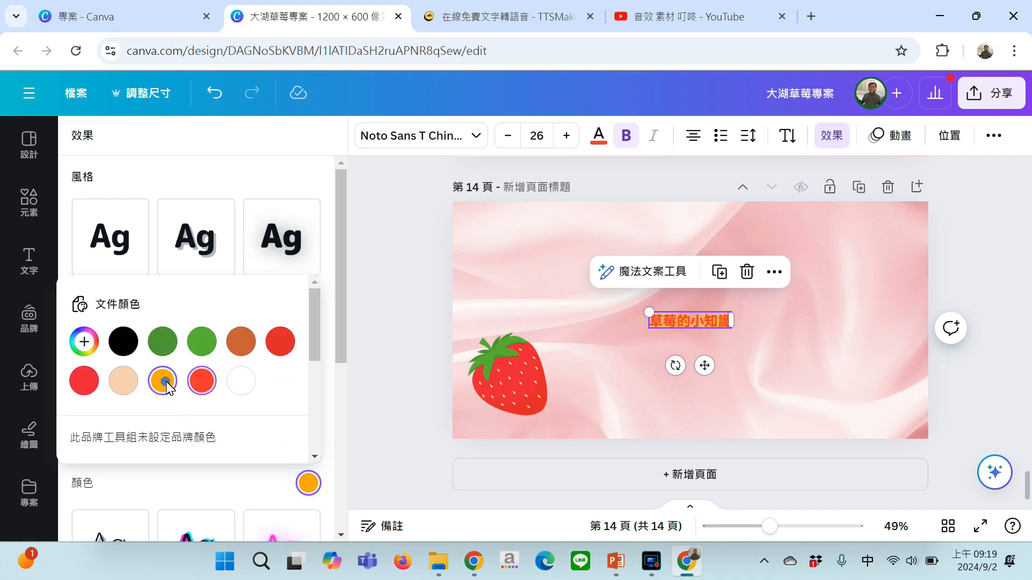
Enlarge the 草莓的小知識 title on page 14 to a font size of about 49.2
left_click_drag(732, 329, 797, 322)
left_click(855, 285)
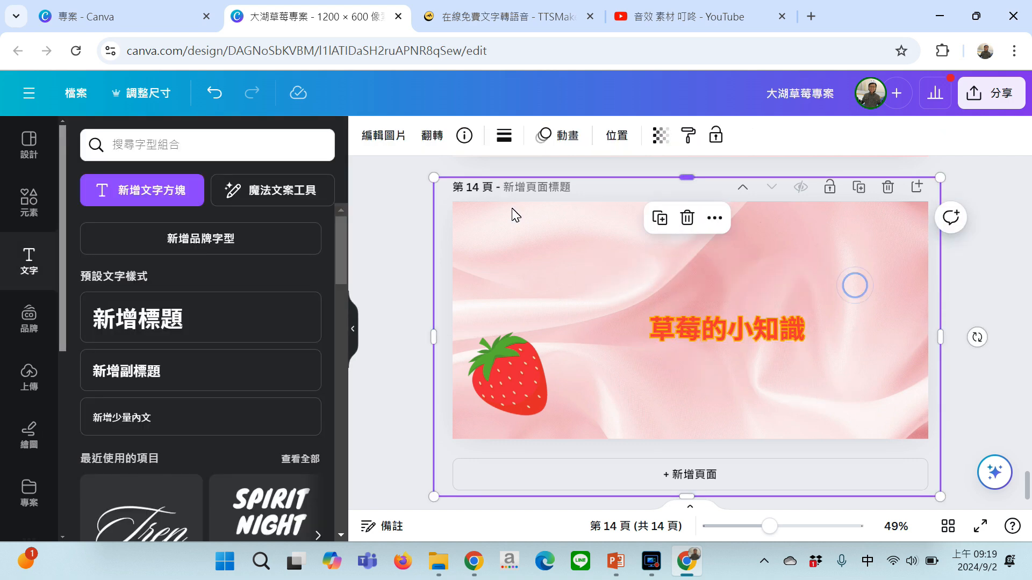
left_click(730, 334)
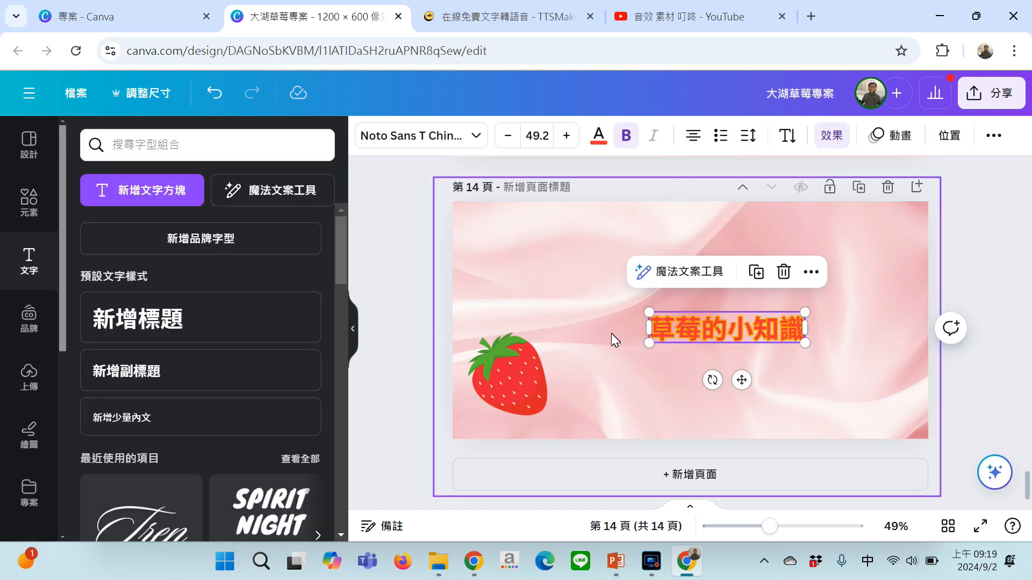
Review the existing 草莓小知識 pages that precede page 14 and return to page 14
scroll(621, 329, "up", 15)
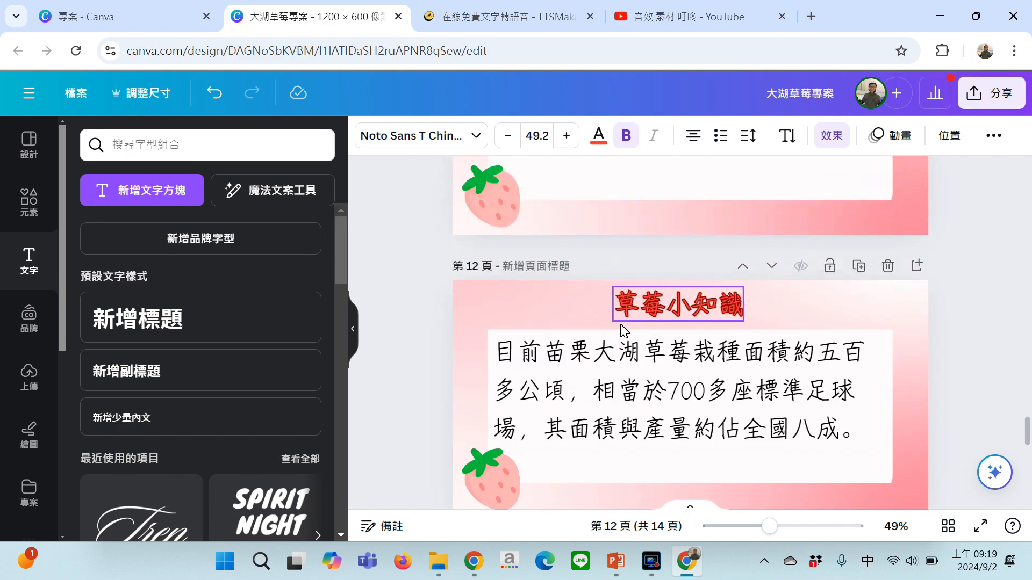
scroll(622, 330, "up", 15)
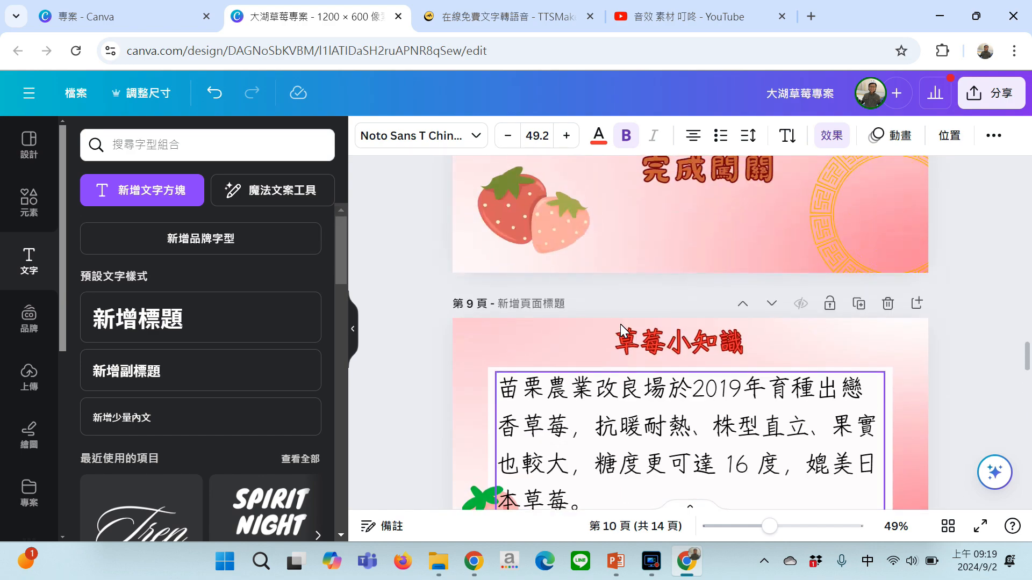
scroll(621, 325, "down", 20)
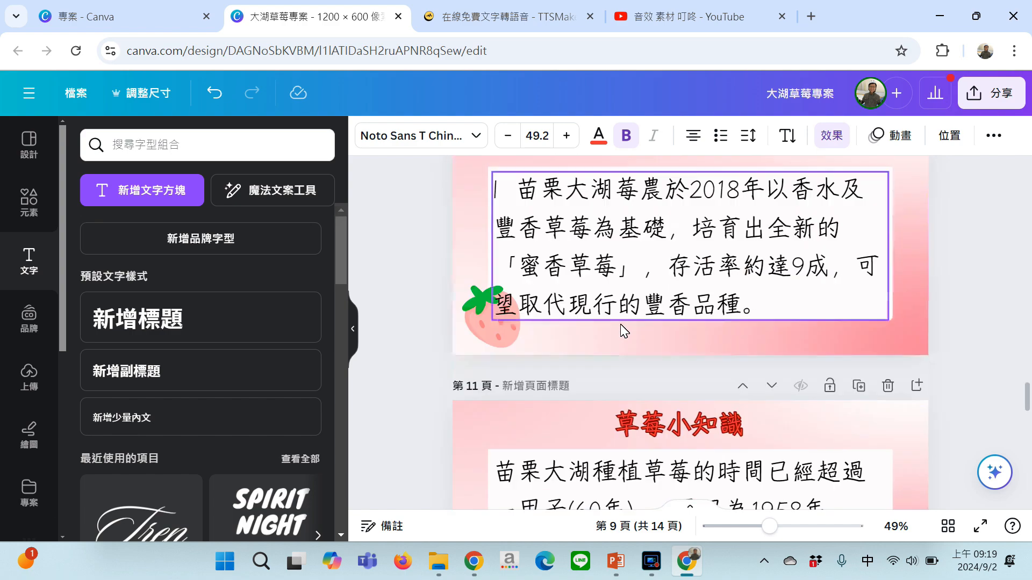
scroll(620, 324, "down", 1)
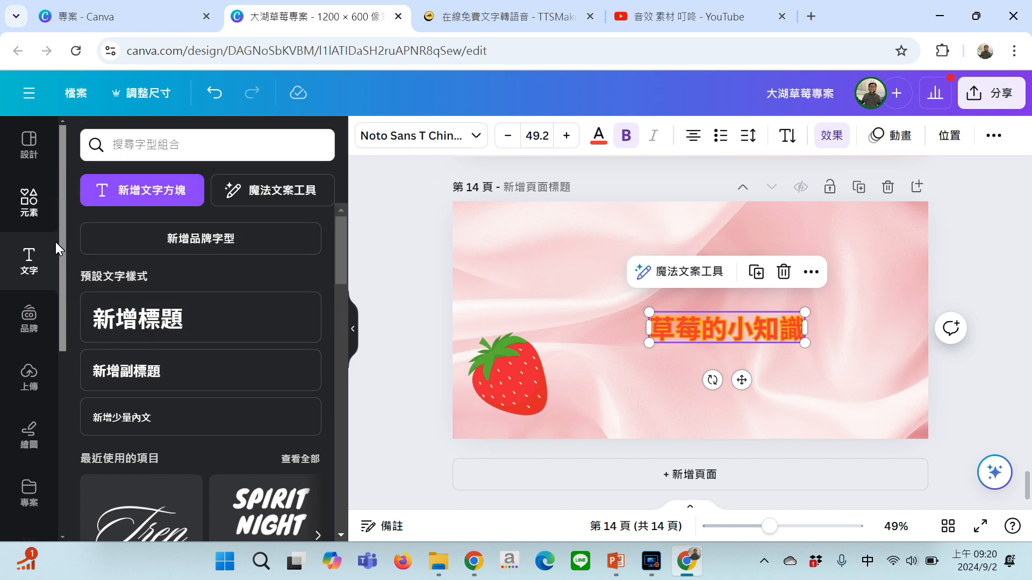
Leave the 大湖草莓專案 design and go to the Canva home page
left_click(32, 152)
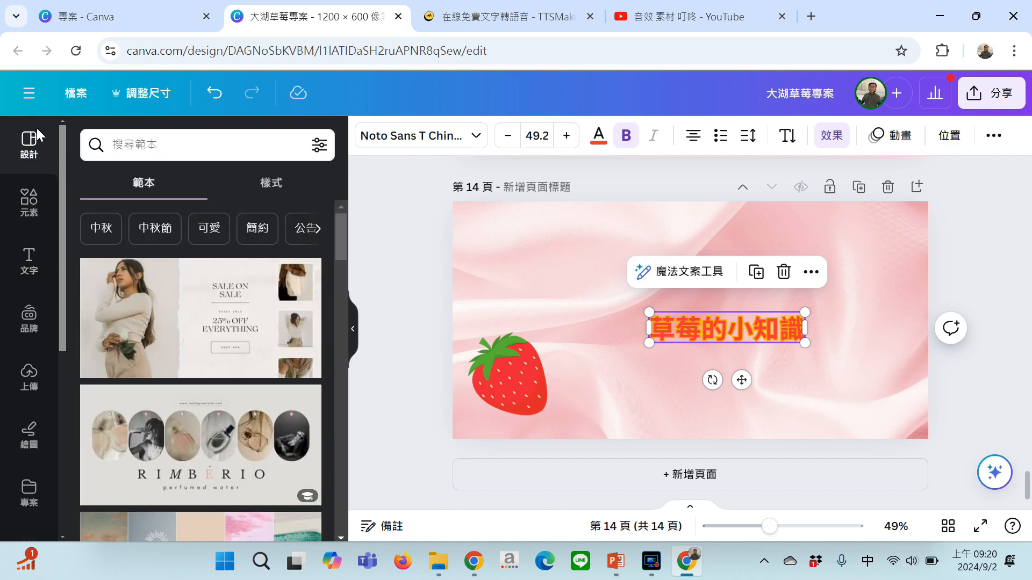
left_click(26, 95)
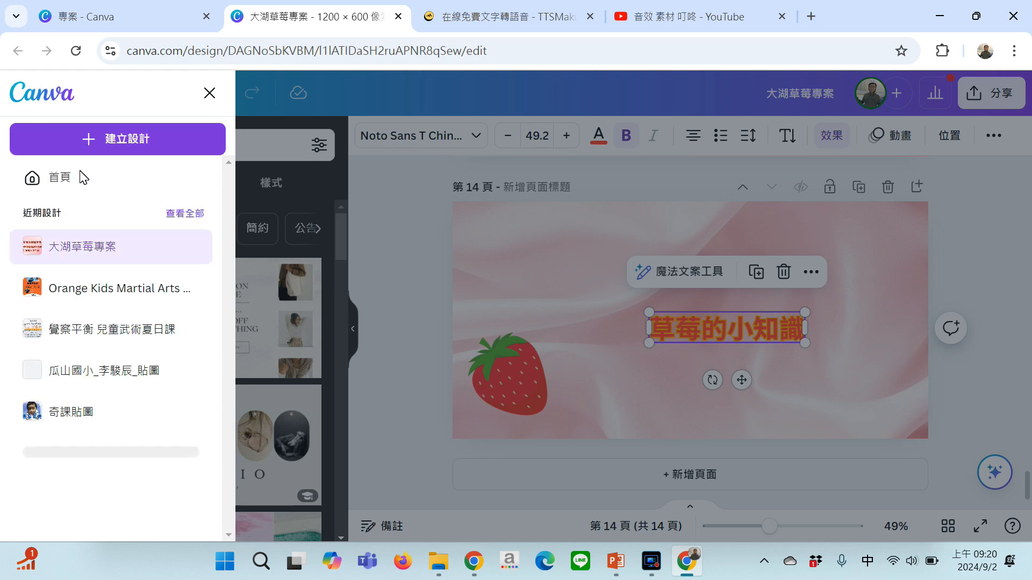
left_click(67, 183)
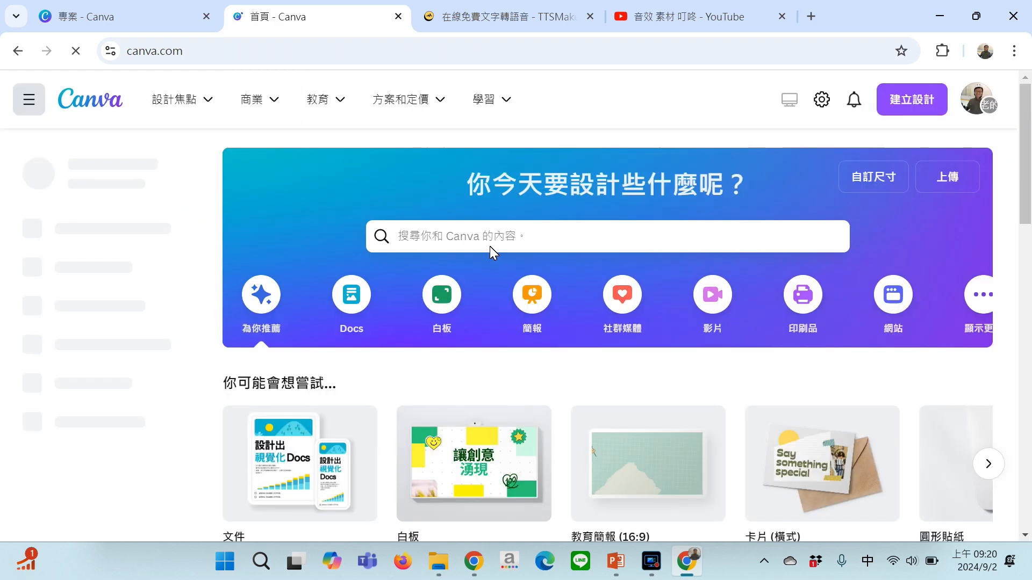
Look through the blank design types and templates offered in the 影片 category
left_click(717, 304)
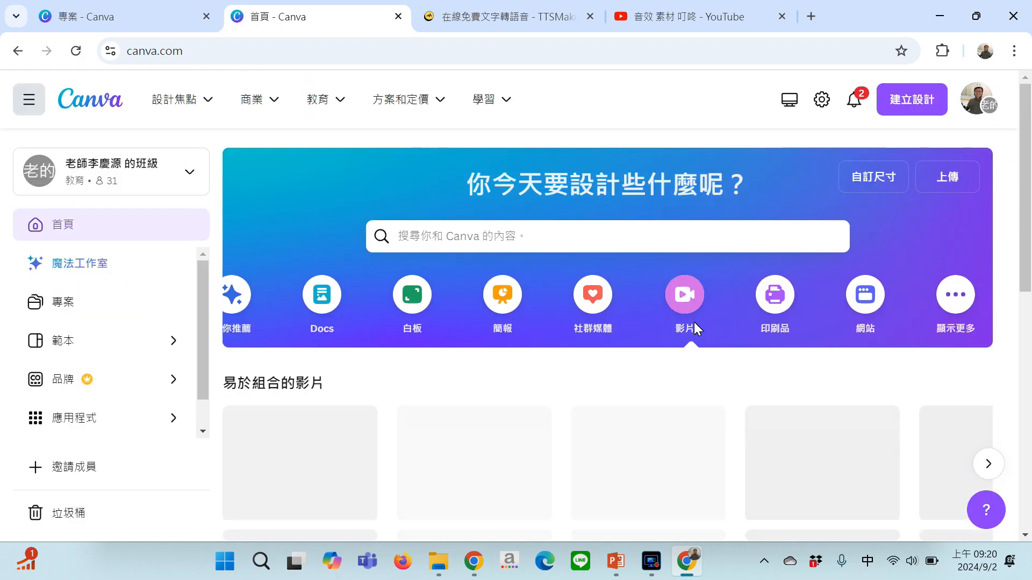
scroll(556, 374, "down", 1)
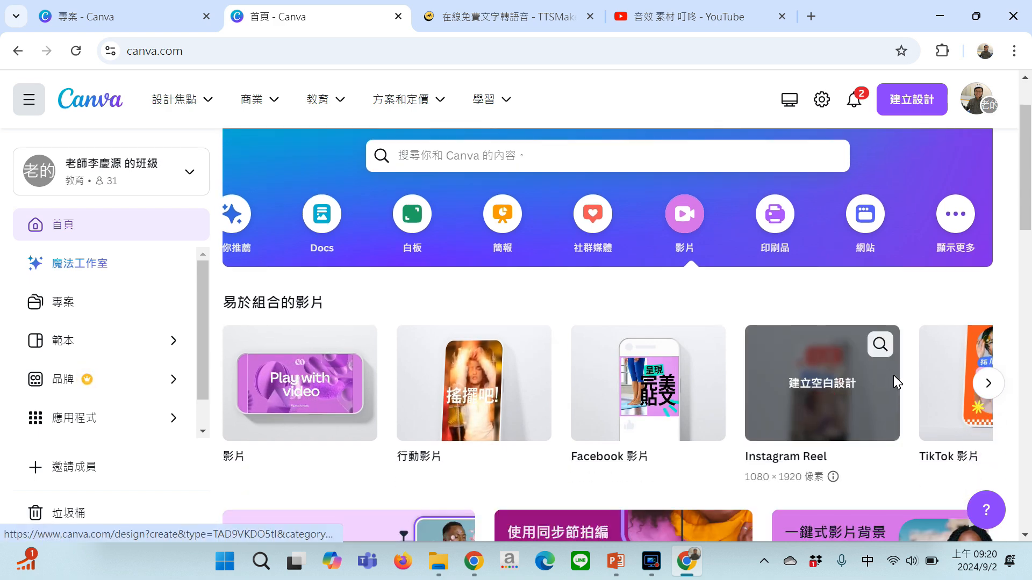
left_click(986, 385)
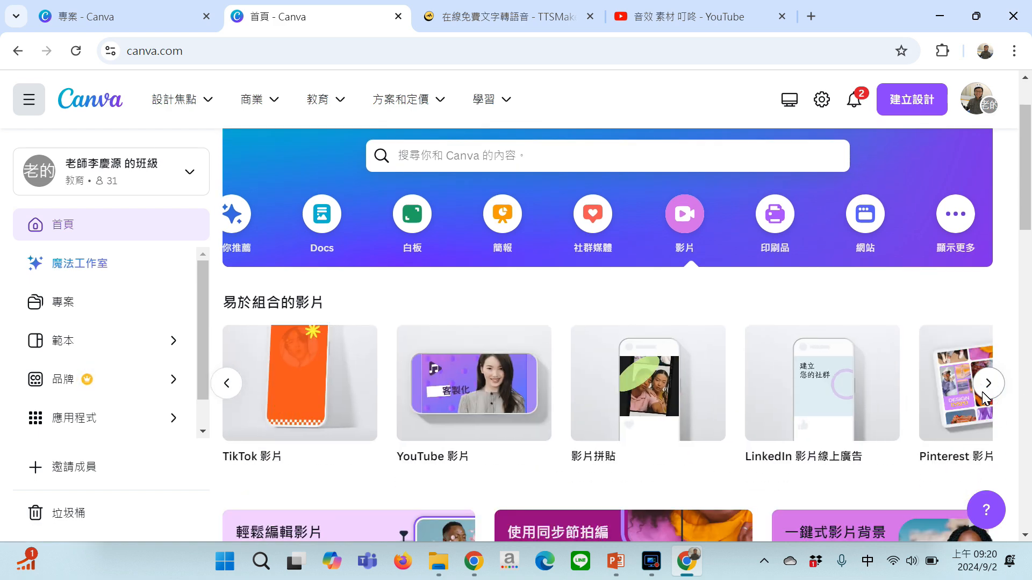
left_click(983, 389)
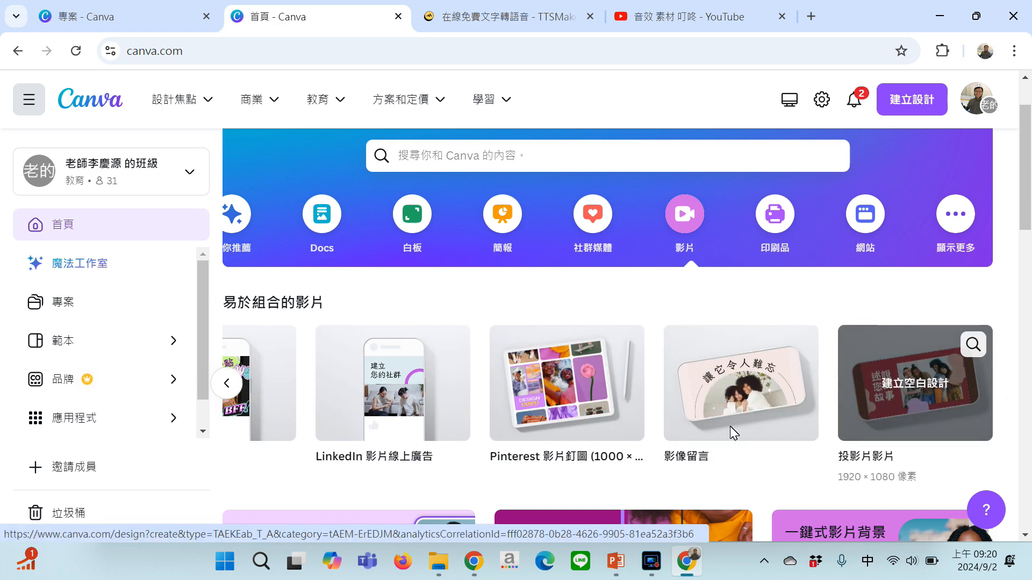
left_click(228, 384)
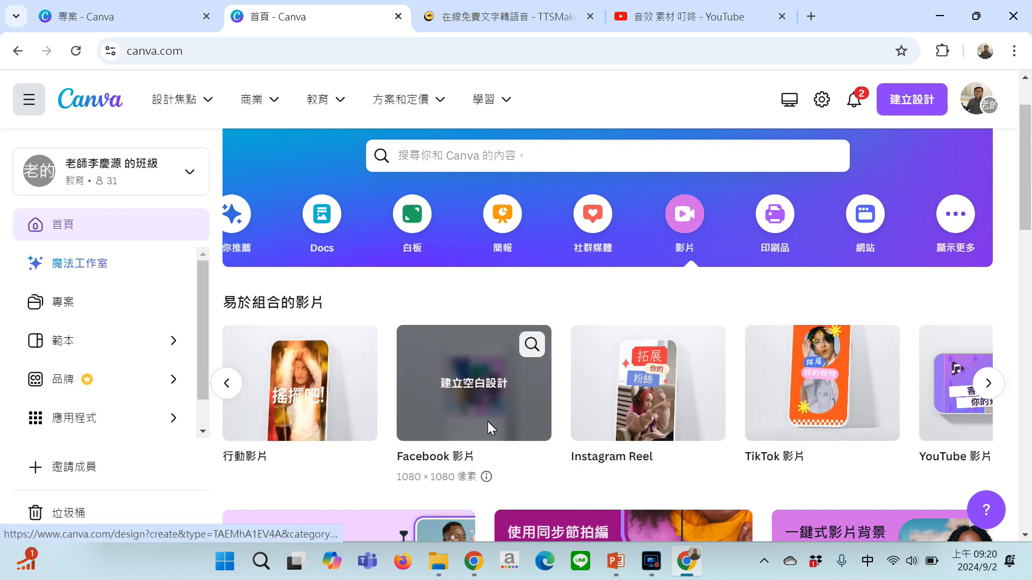
scroll(741, 408, "down", 3)
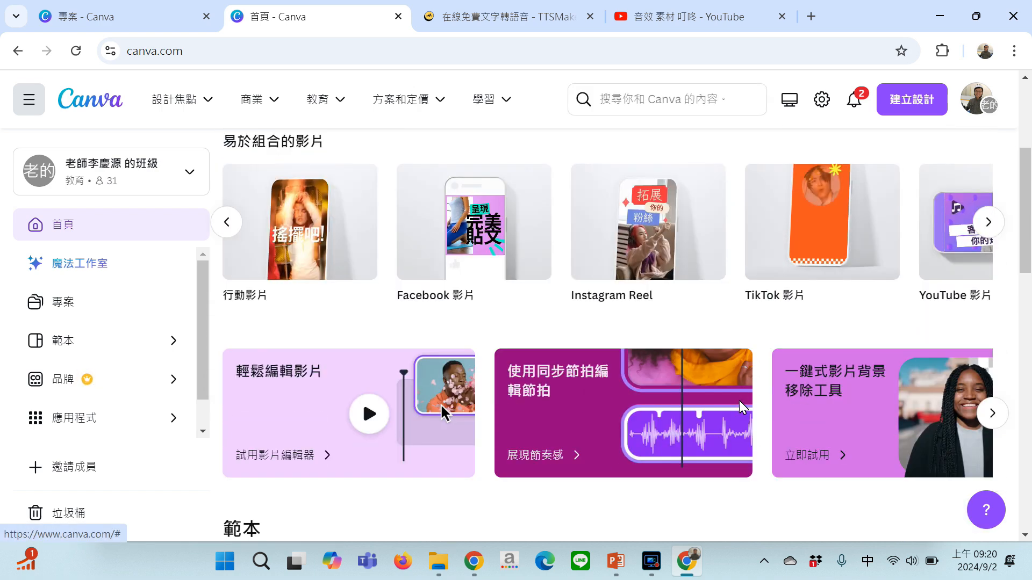
scroll(741, 408, "down", 2)
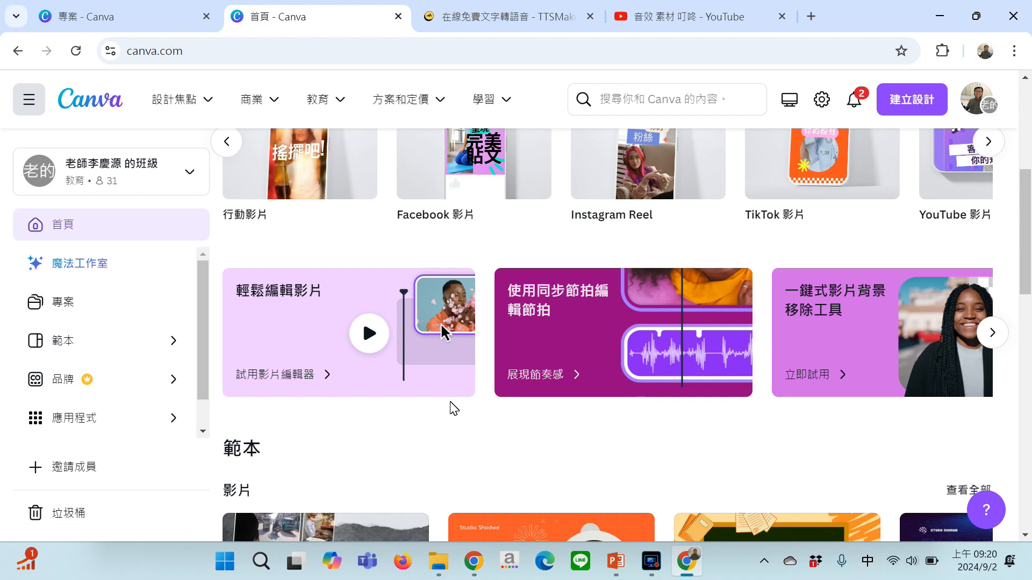
scroll(452, 410, "down", 3)
scroll(451, 410, "up", 3)
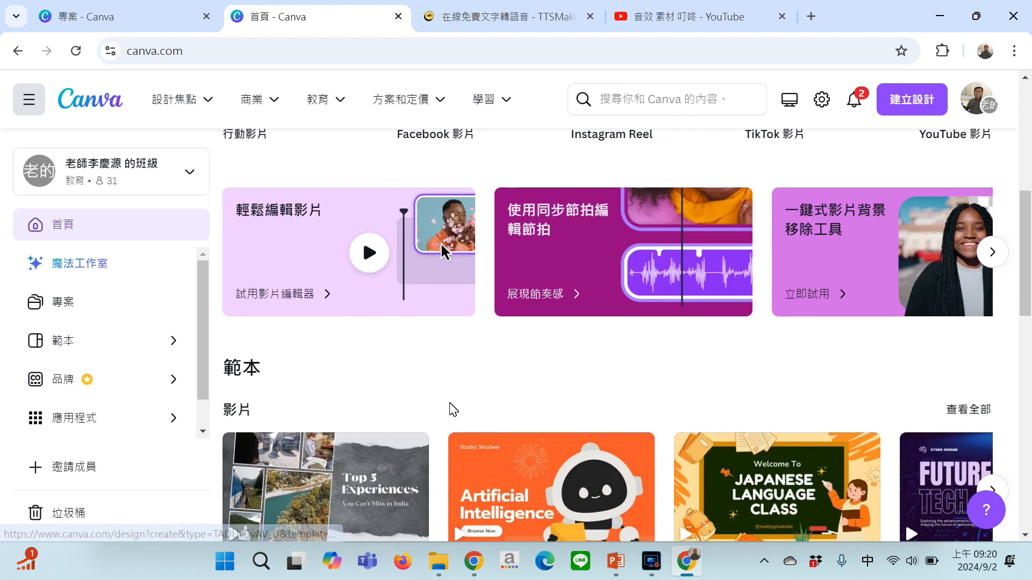
scroll(451, 410, "up", 3)
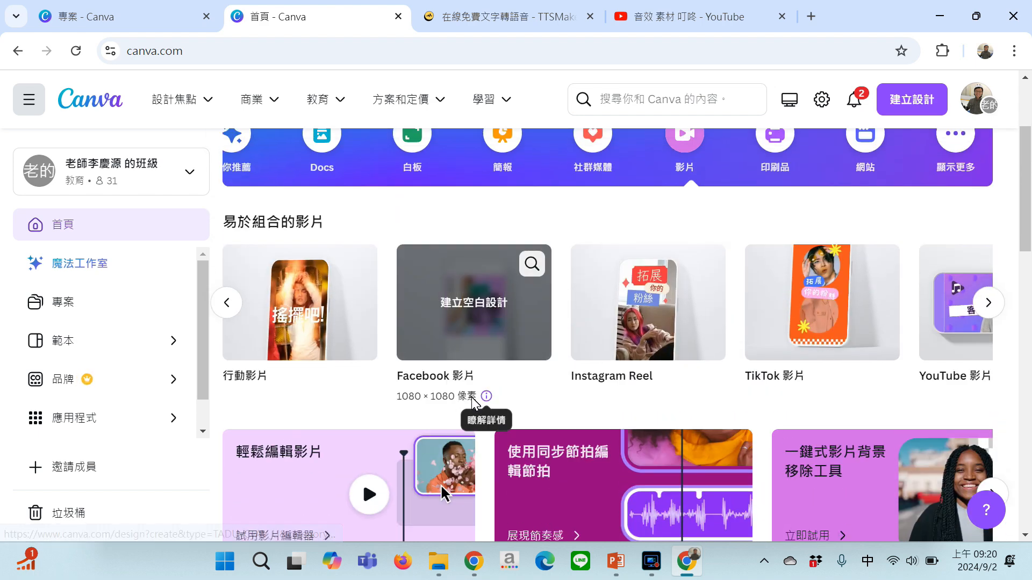
scroll(550, 386, "up", 2)
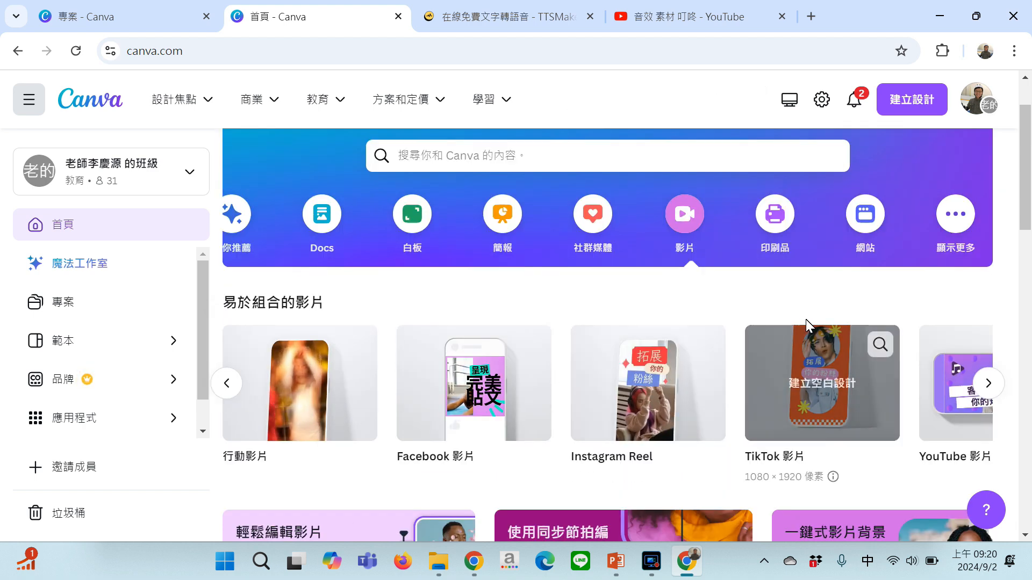
Create a new blank design with the recent custom size 800 × 800 像素
left_click(912, 104)
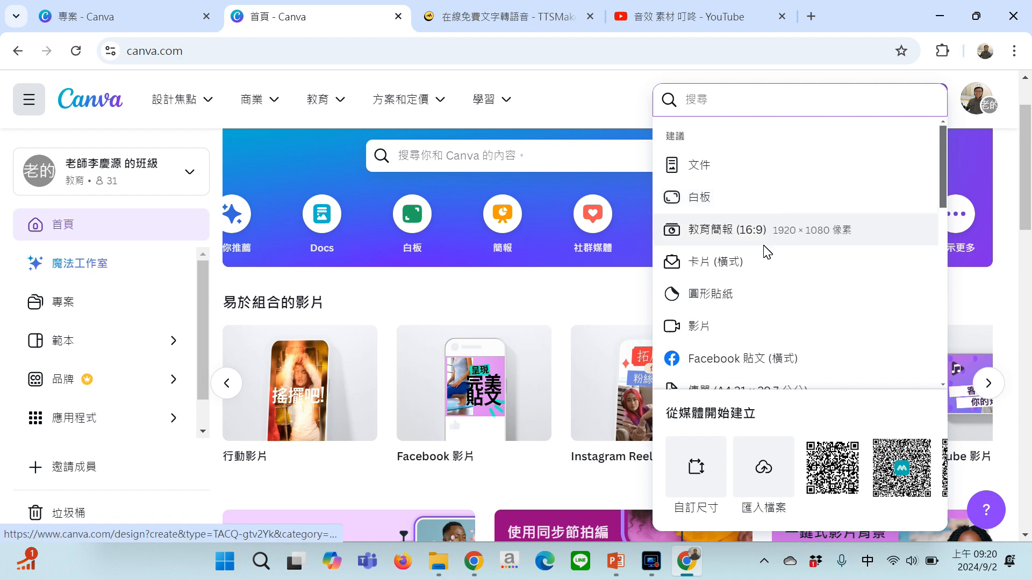
left_click(682, 484)
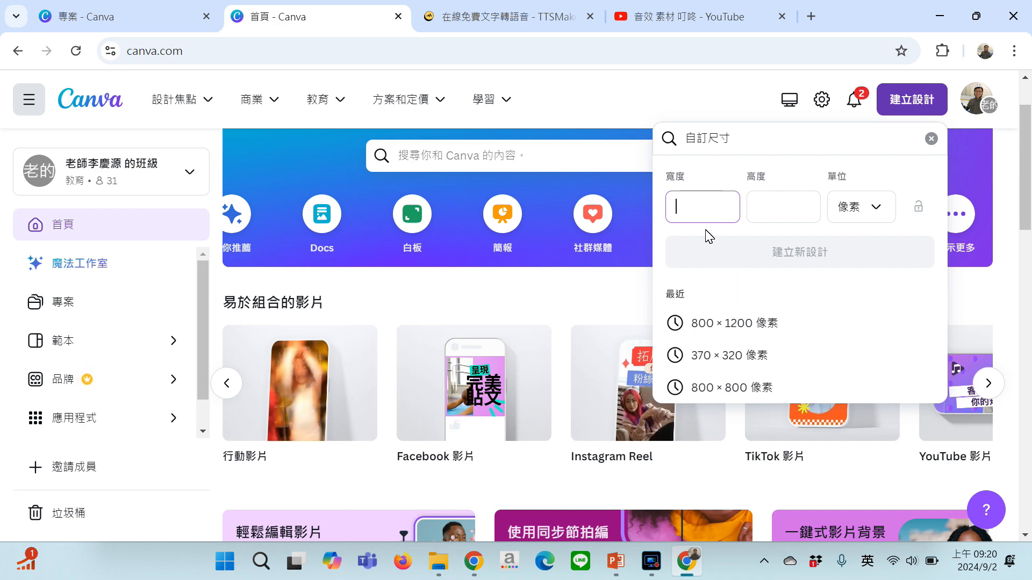
left_click(698, 206)
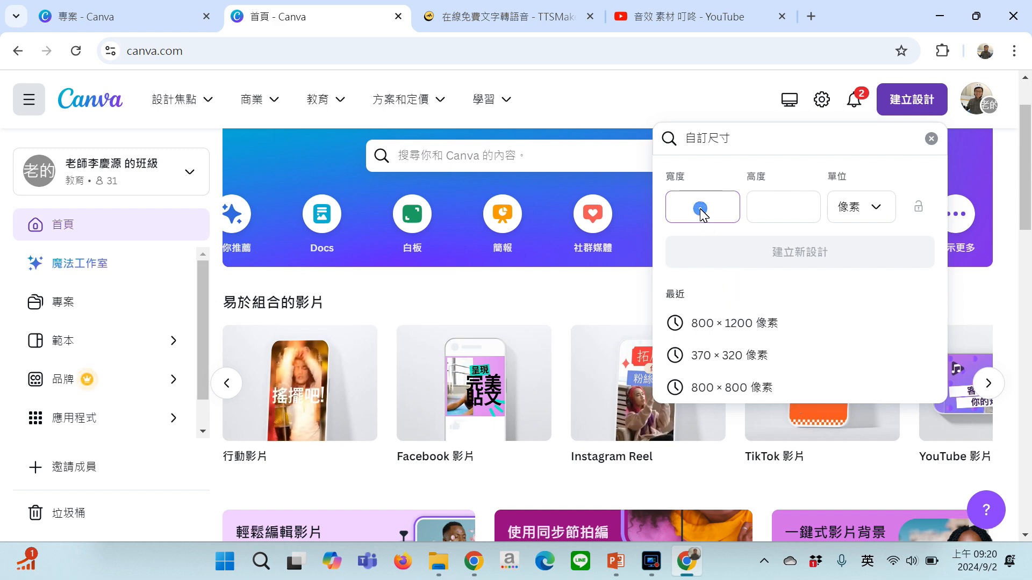
left_click(719, 387)
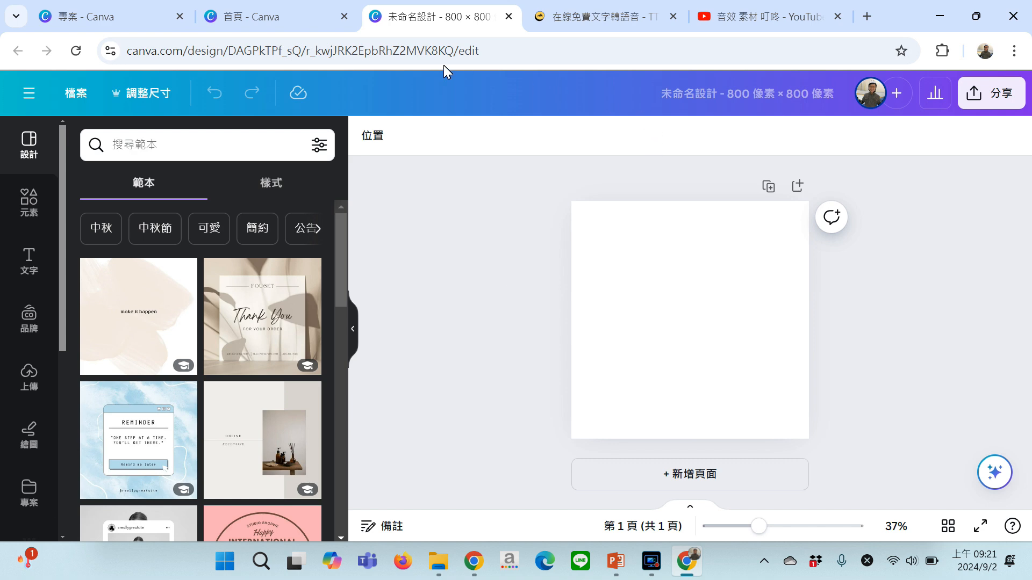
Return to the home page and open the Italian street postcard template from the 行動影片 templates
left_click(287, 20)
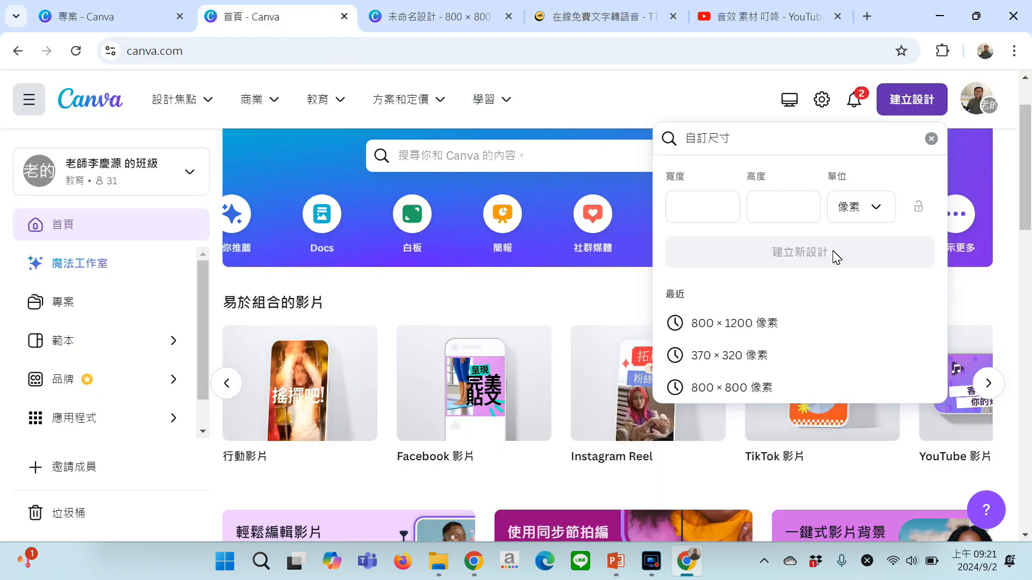
scroll(870, 300, "down", 8)
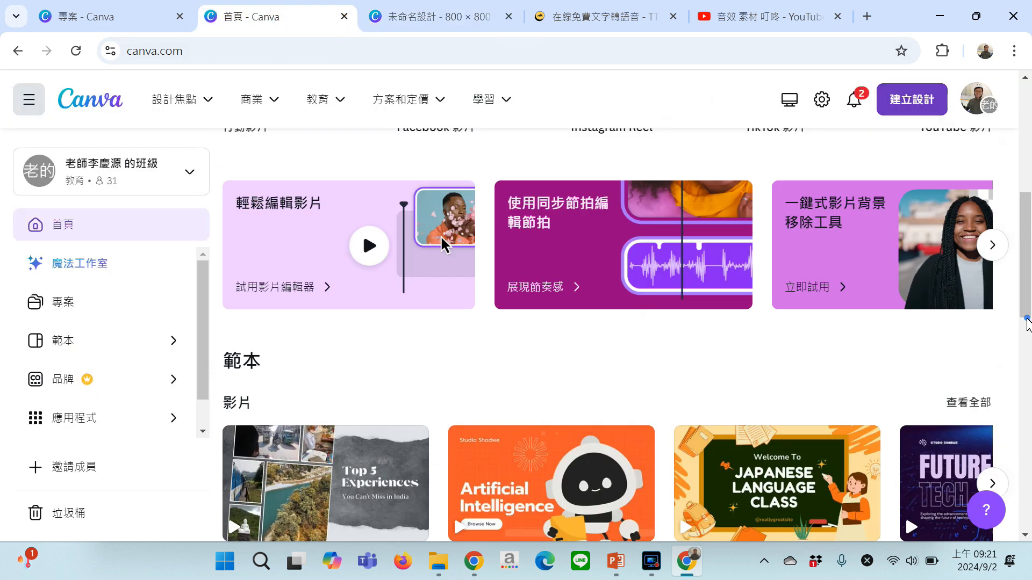
scroll(862, 320, "up", 3)
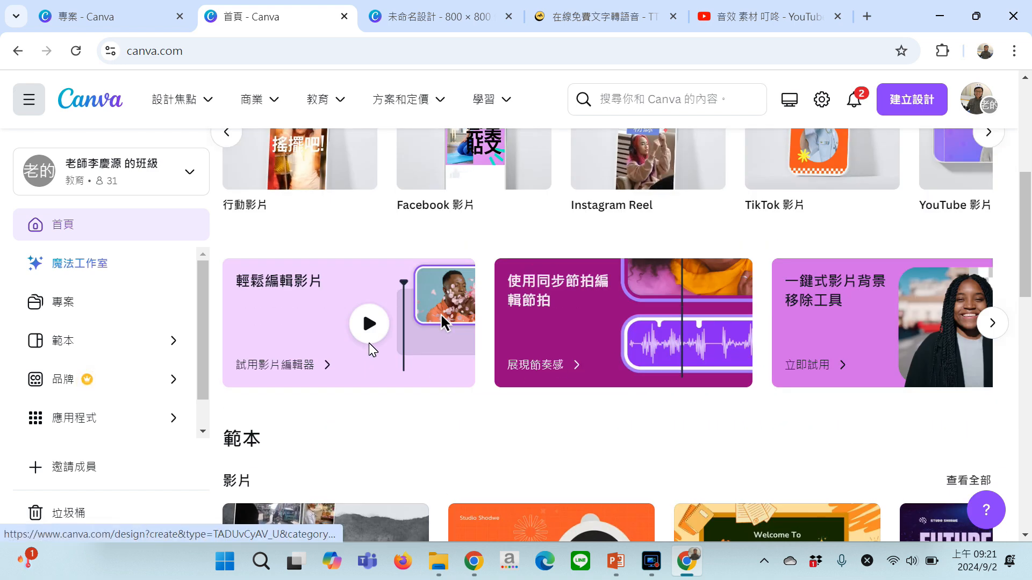
scroll(367, 355, "down", 3)
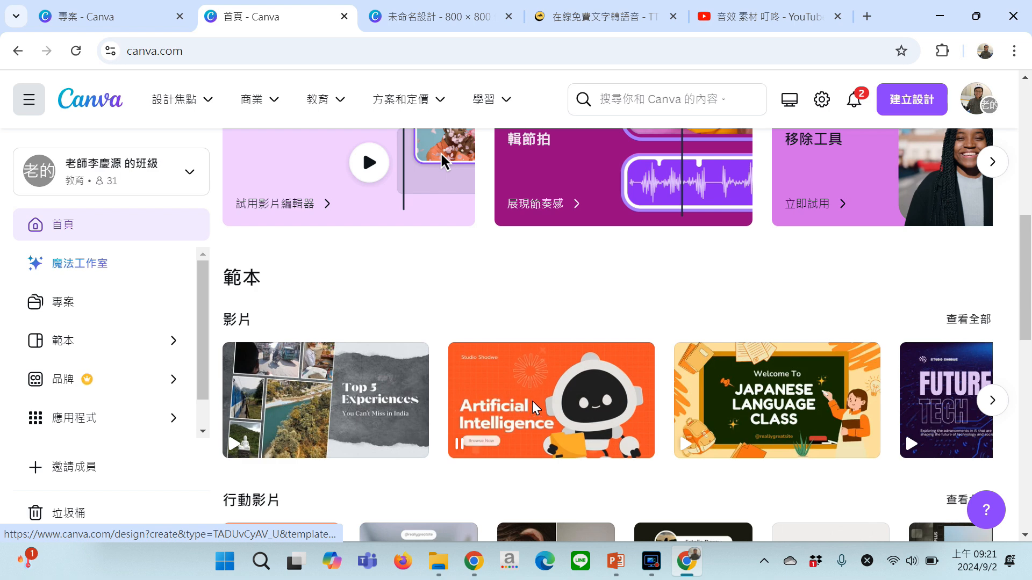
scroll(557, 376, "down", 1)
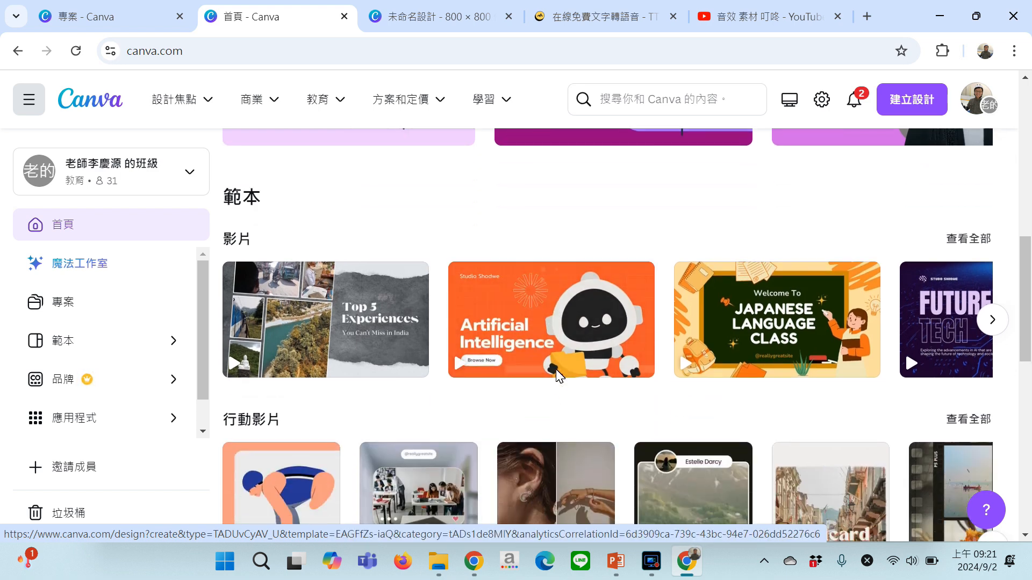
scroll(543, 356, "down", 2)
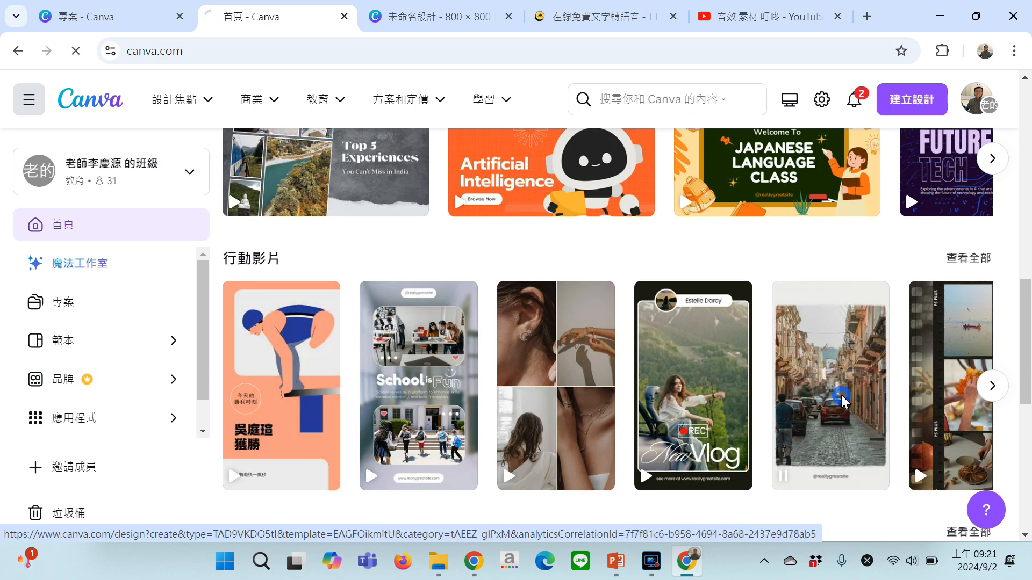
left_click(842, 399)
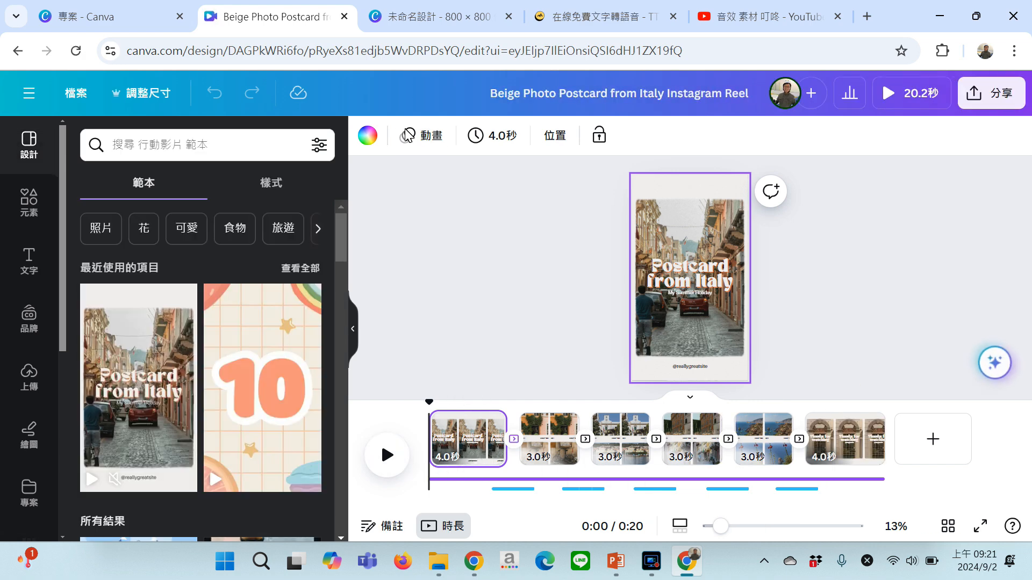
Compare the blank 800 × 800 design's editor with the video template's timeline editor
left_click(434, 27)
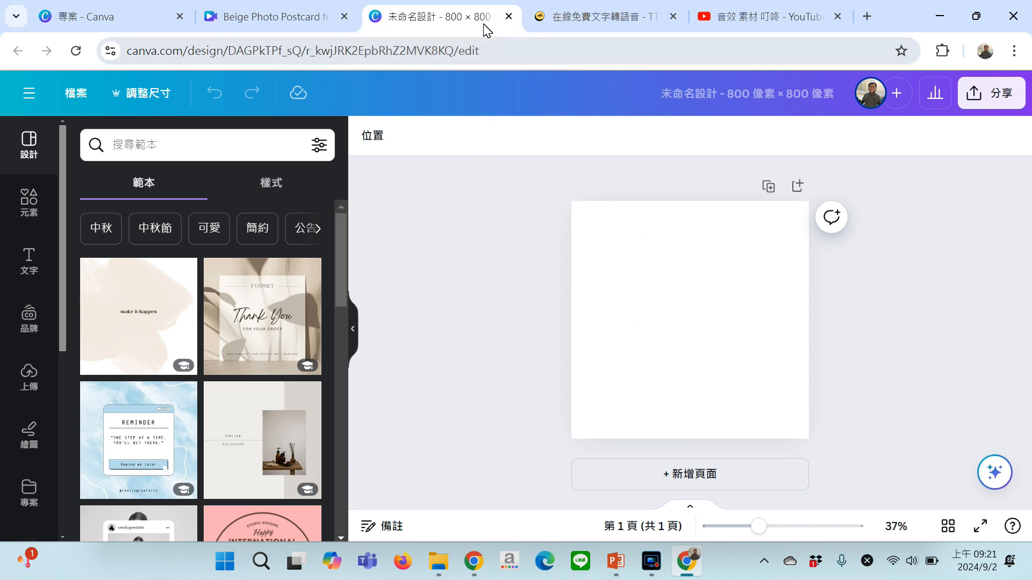
left_click(252, 16)
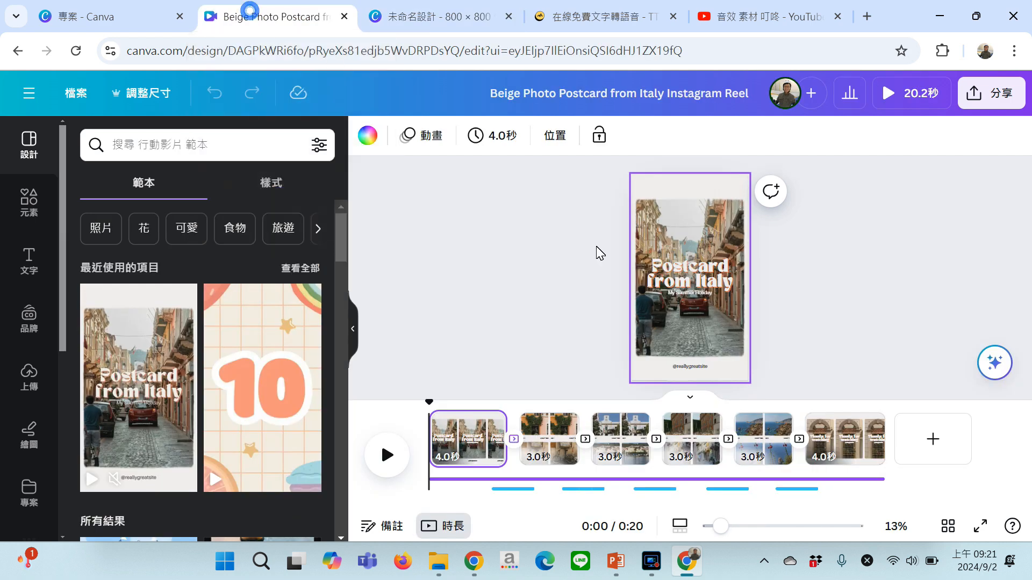
Preview the opening seconds of the Italy postcard video and return to its first page
left_click(384, 458)
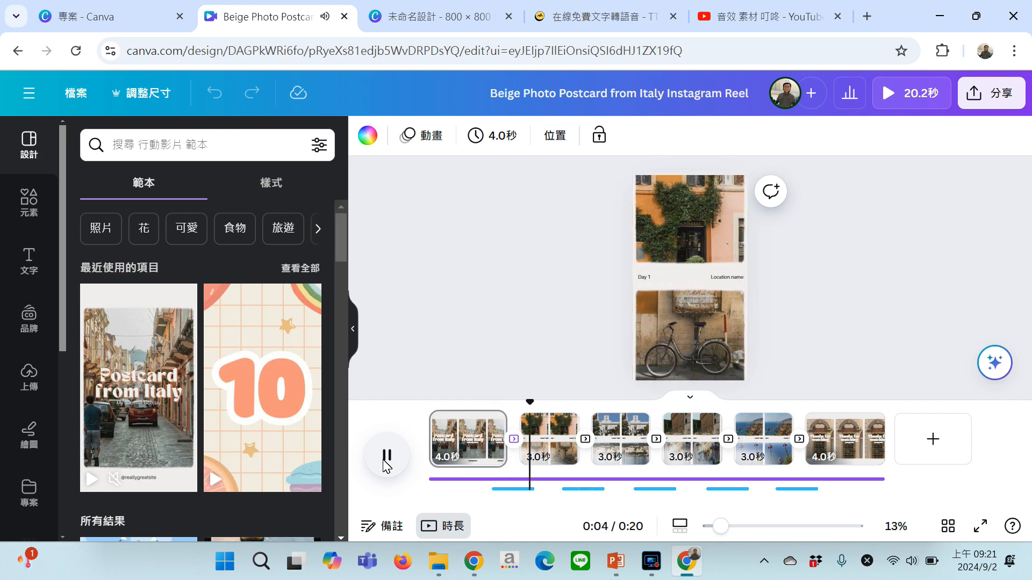
left_click(384, 458)
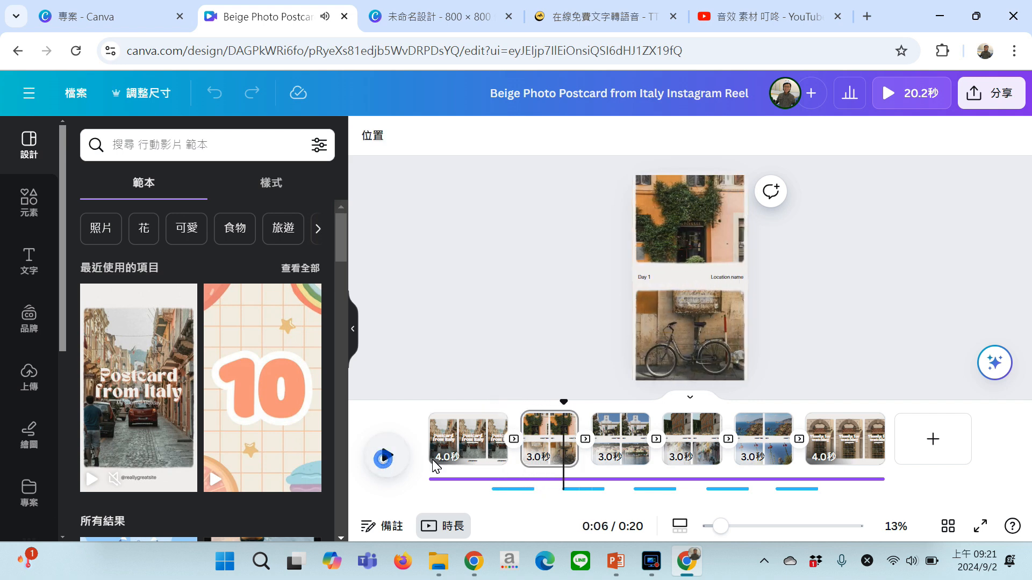
left_click(471, 454)
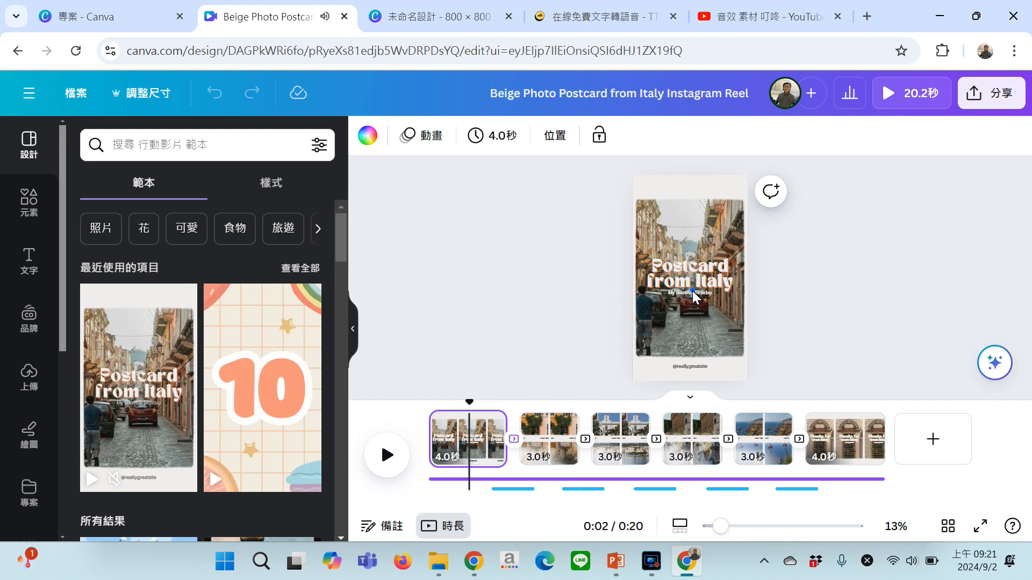
Delete the small subtitle on the first page and move the "Postcard from Italy" title slightly lower
left_click(698, 322)
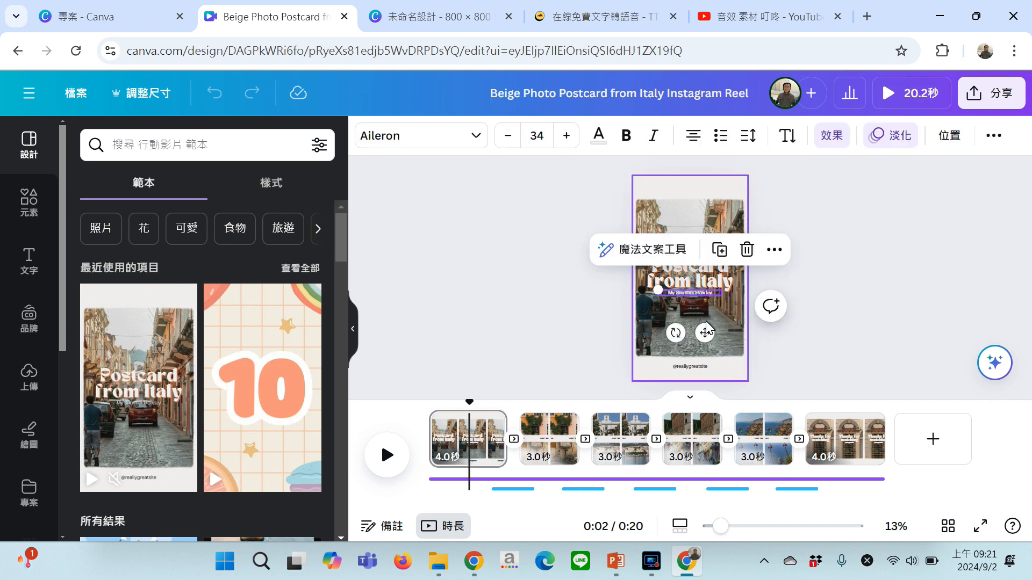
key("Delete")
left_click(721, 299)
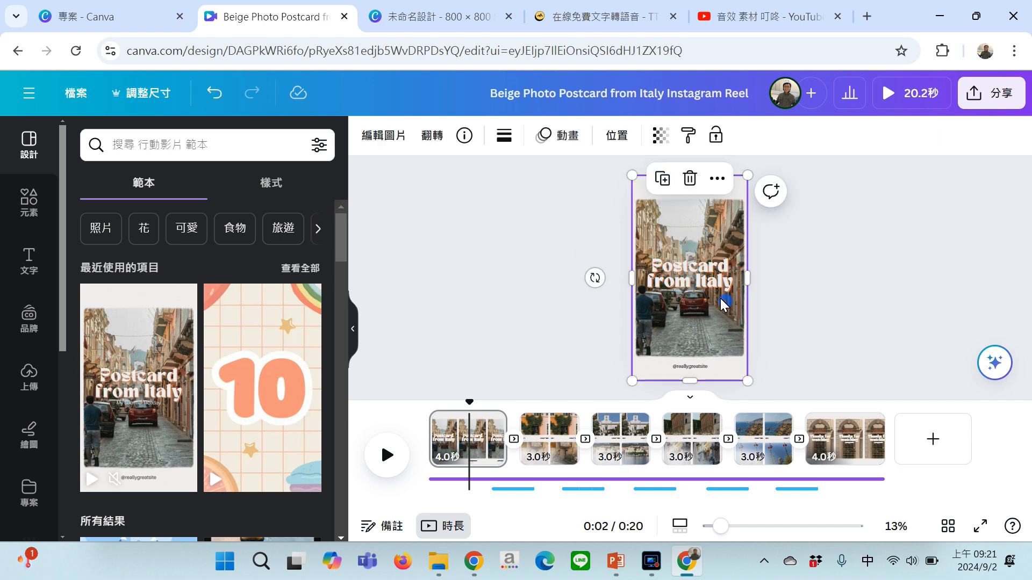
left_click(710, 290)
left_click_drag(710, 294, 709, 313)
Delete the street photo, its frame image and the "Postcard from Italy" title from the first page
left_click(718, 215)
left_click_drag(718, 215, 641, 226)
key("Delete")
left_click(701, 221)
key("Delete")
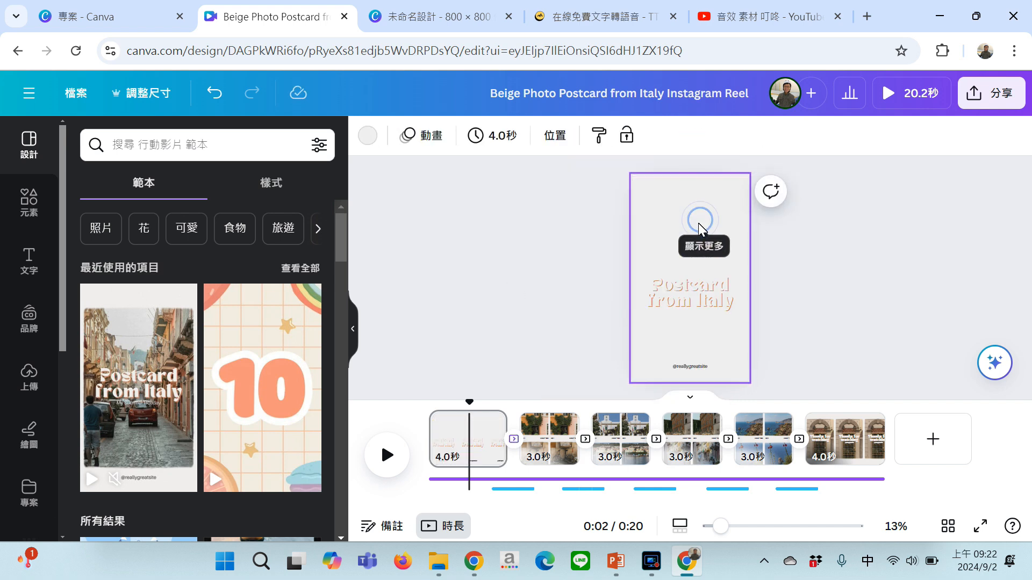
left_click(710, 311)
key("Delete")
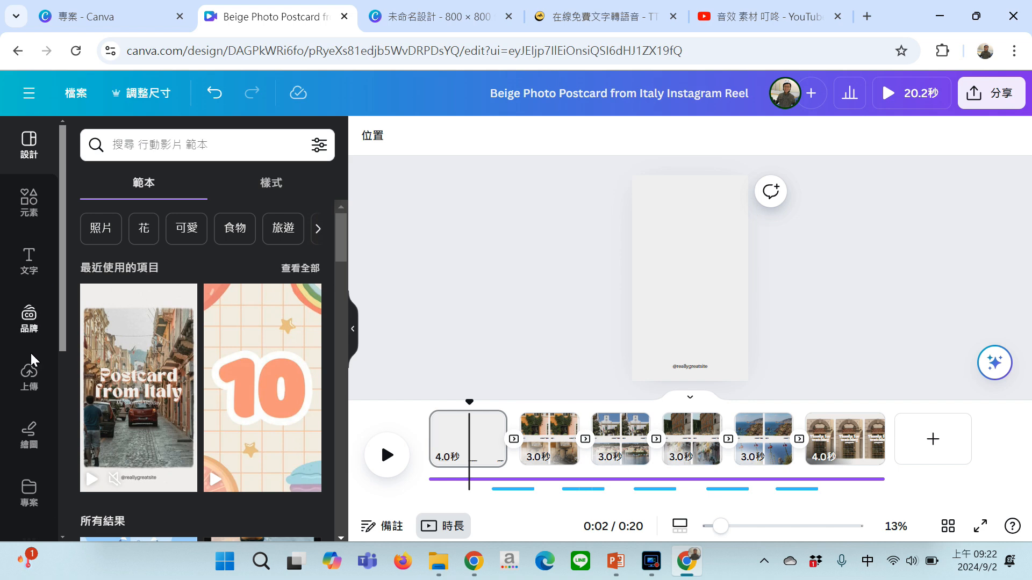
Start a file upload and look in the 圖片轉3D素材 subfolder of the 第三關 folder
left_click(30, 387)
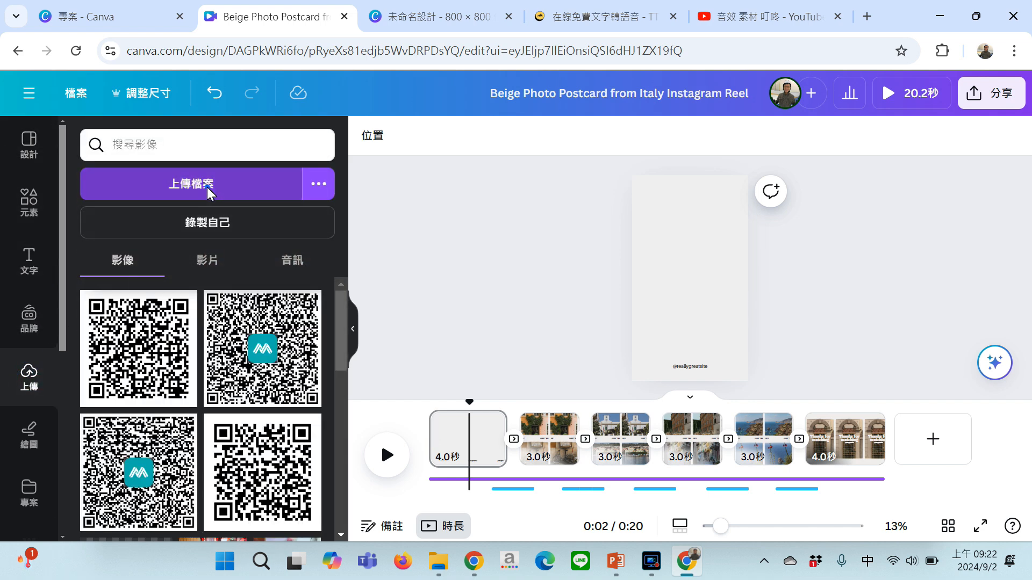
left_click(207, 188)
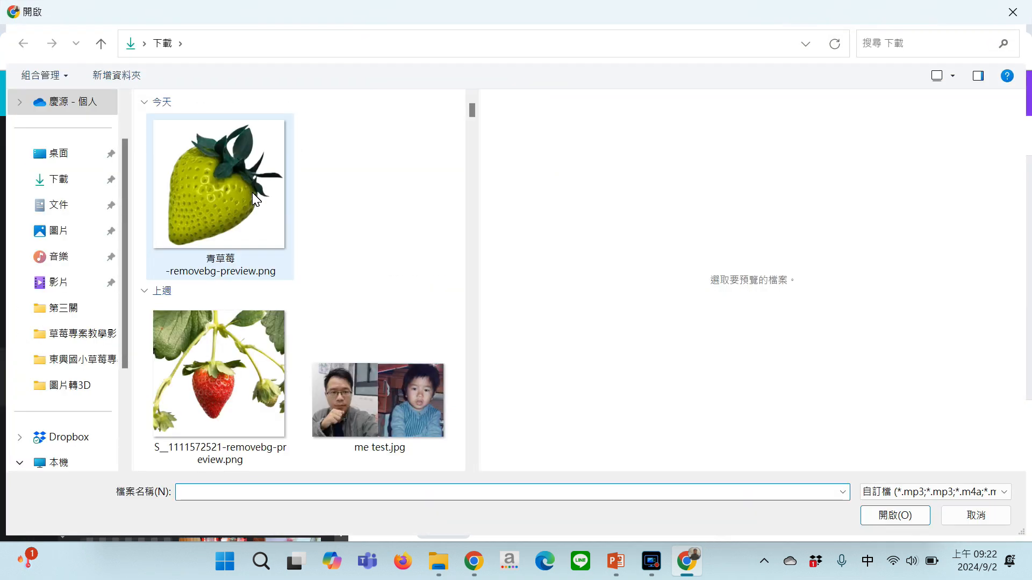
left_click(55, 309)
left_click(195, 164)
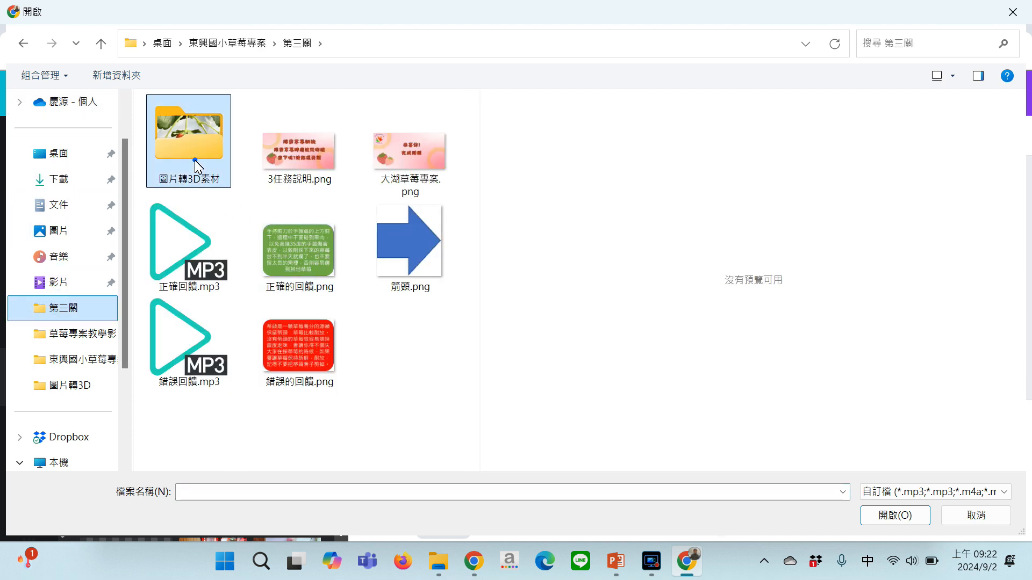
left_click(195, 163)
double_click(195, 160)
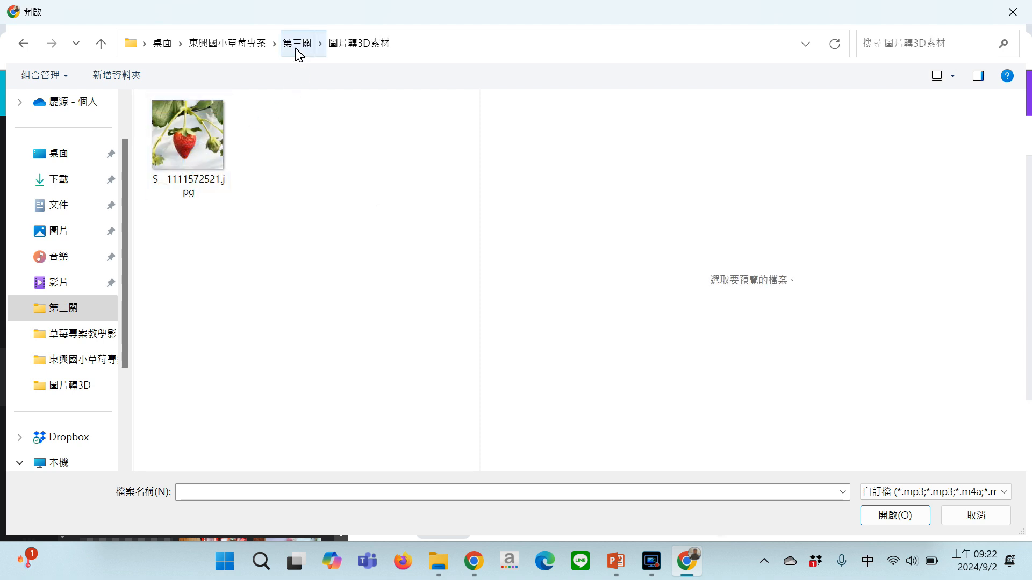
Upload 01.jpg from the 草莓動畫 folder inside 第二關 > 其他素材
left_click(248, 44)
double_click(200, 151)
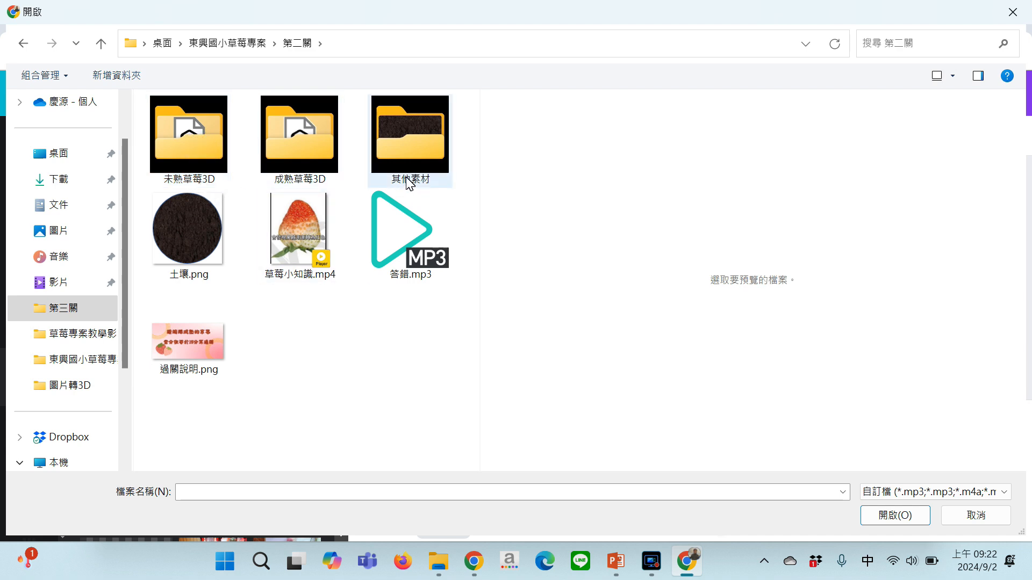
double_click(409, 165)
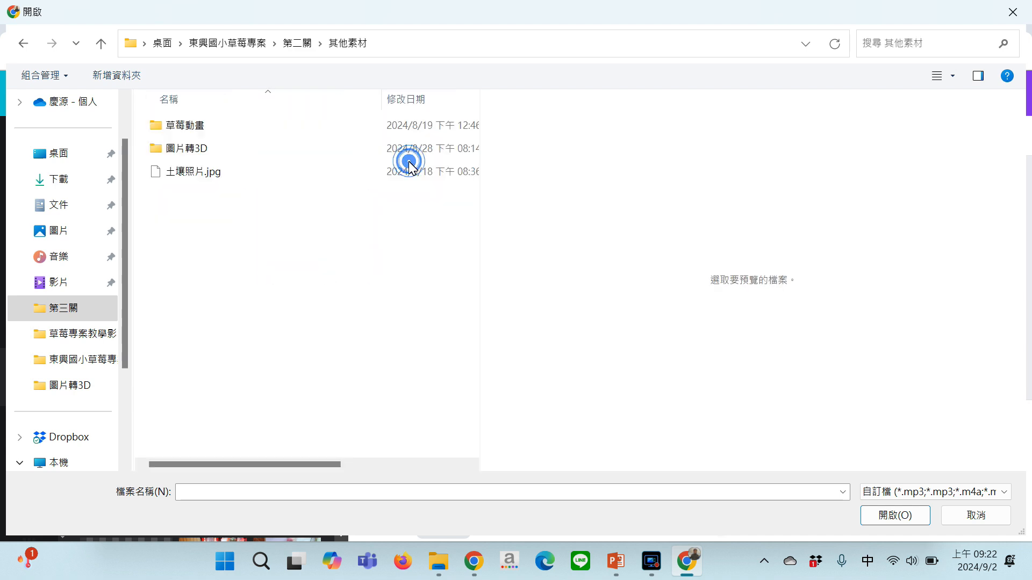
left_click(214, 129)
double_click(213, 129)
left_click(203, 155)
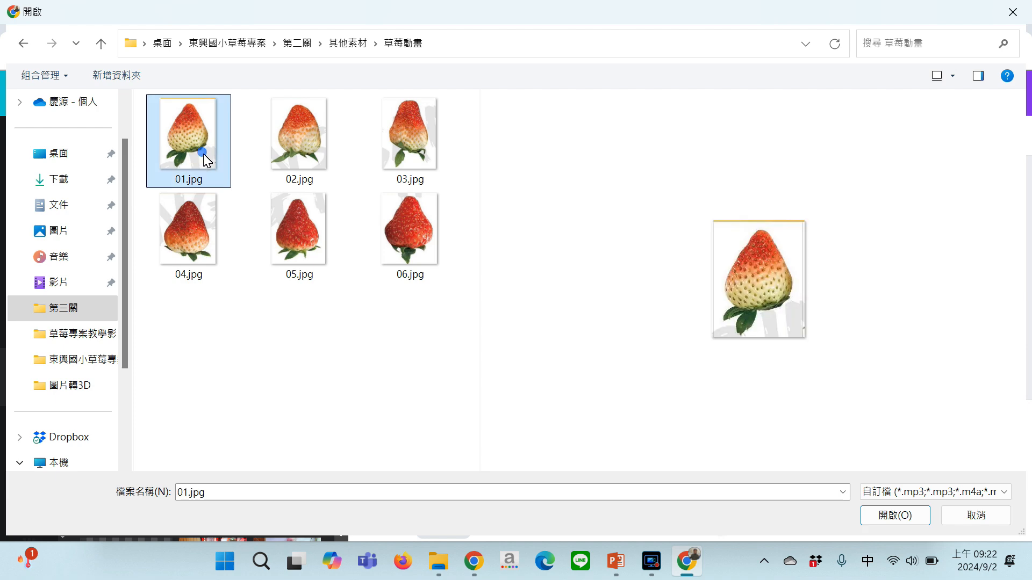
left_click(894, 517)
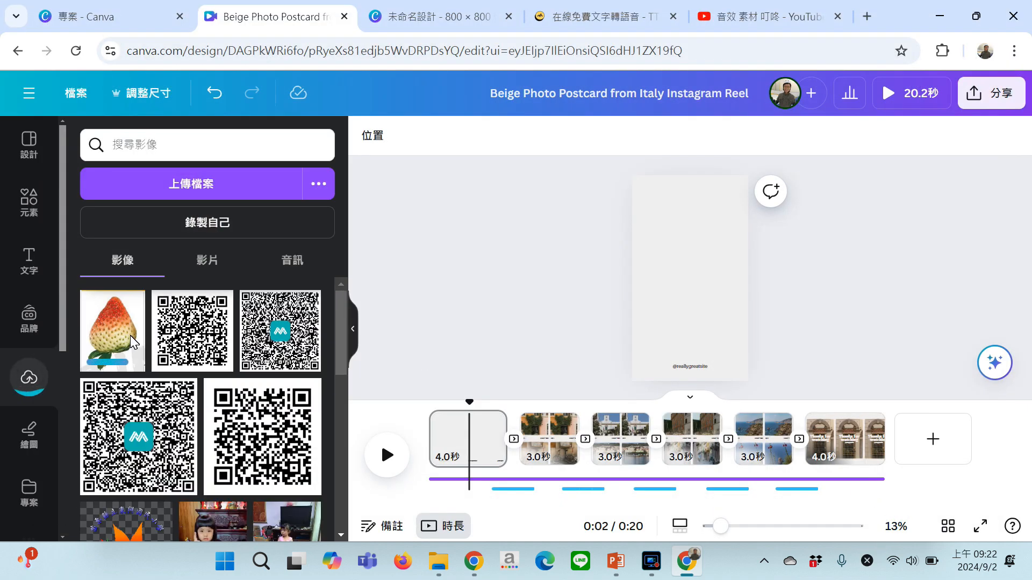
Place the uploaded strawberry photo on the first page and enlarge it around the page centre
left_click(132, 342)
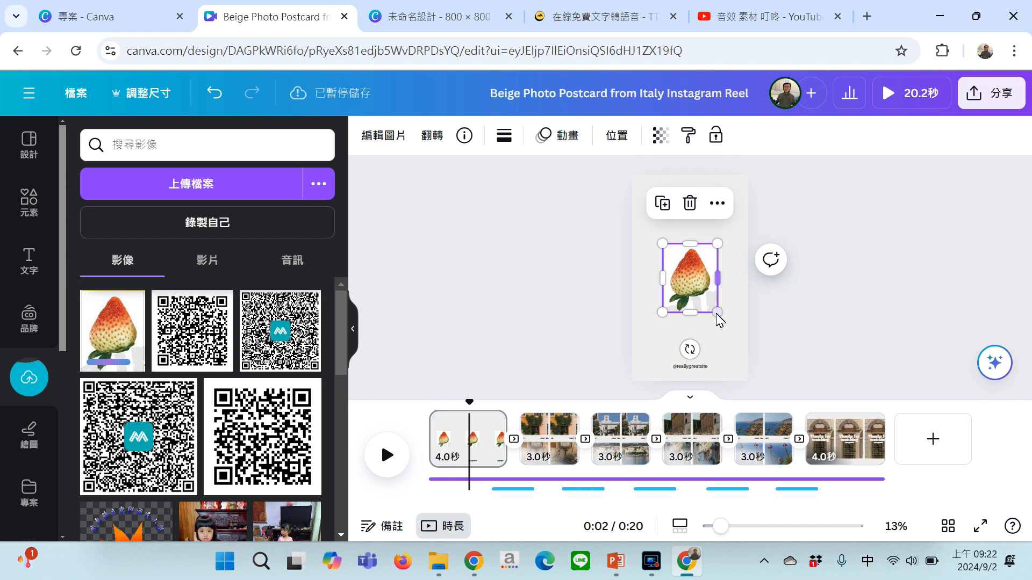
left_click_drag(717, 312, 691, 290)
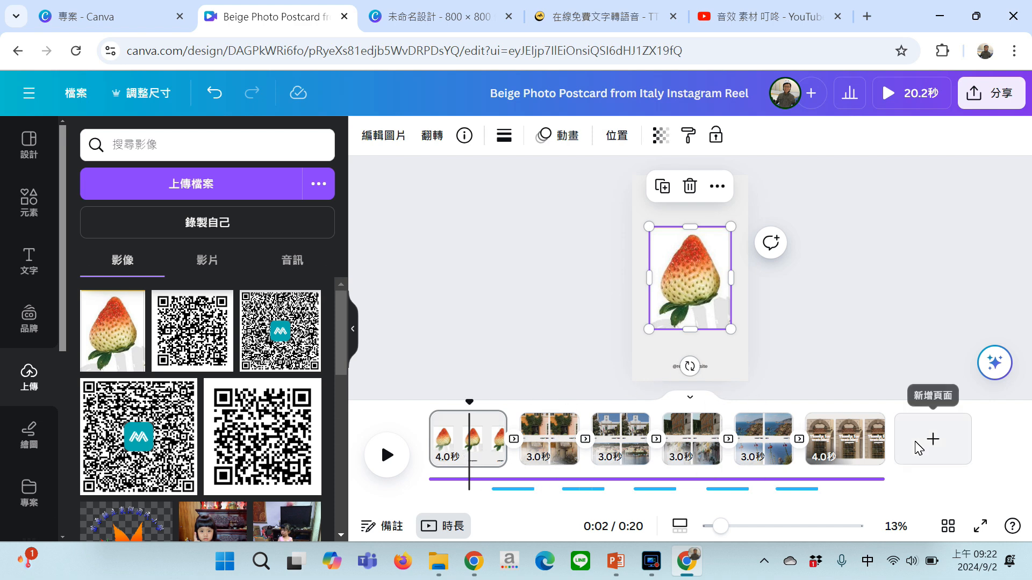
Move the timeline playhead to 0.7 seconds and enlarge and reposition the strawberry photo to nearly the full page width
left_click(519, 489)
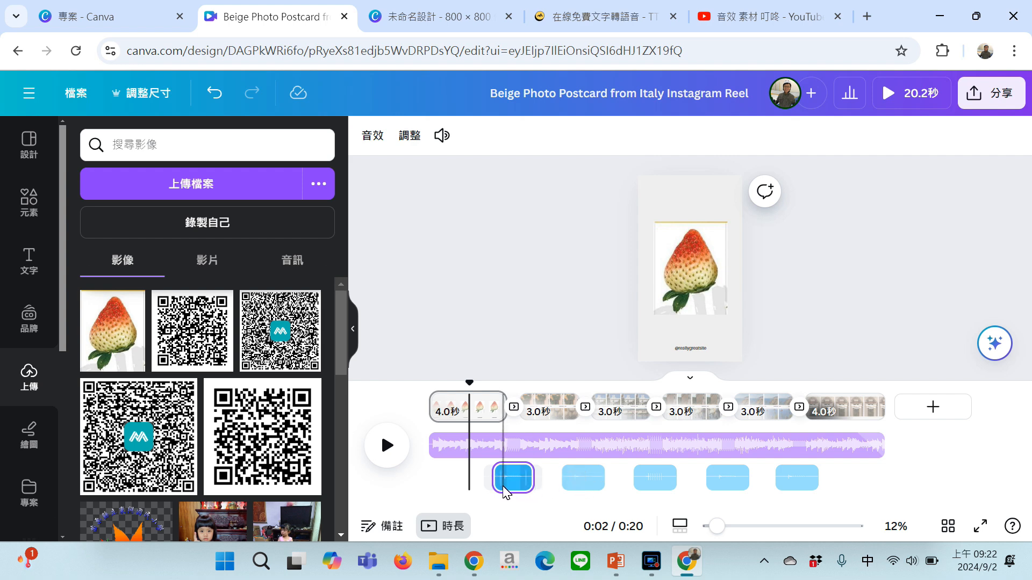
left_click_drag(469, 390, 445, 421)
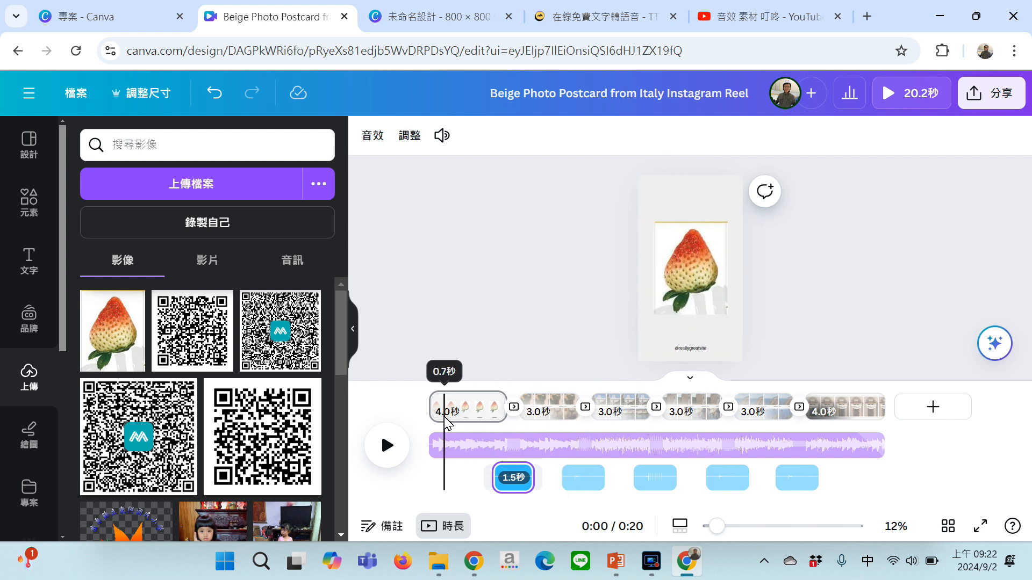
left_click(720, 301)
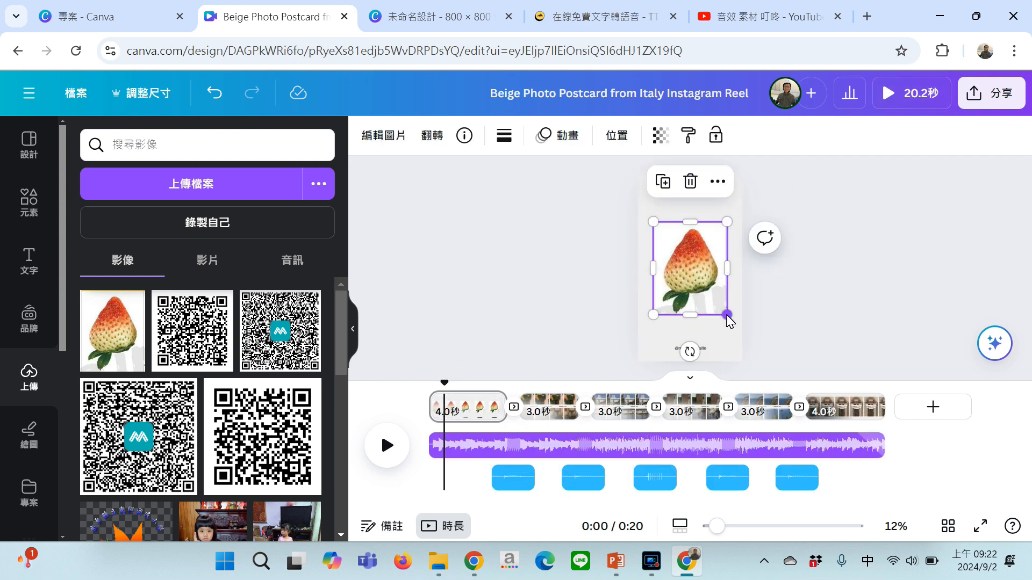
left_click_drag(728, 317, 740, 330)
left_click_drag(715, 288, 704, 271)
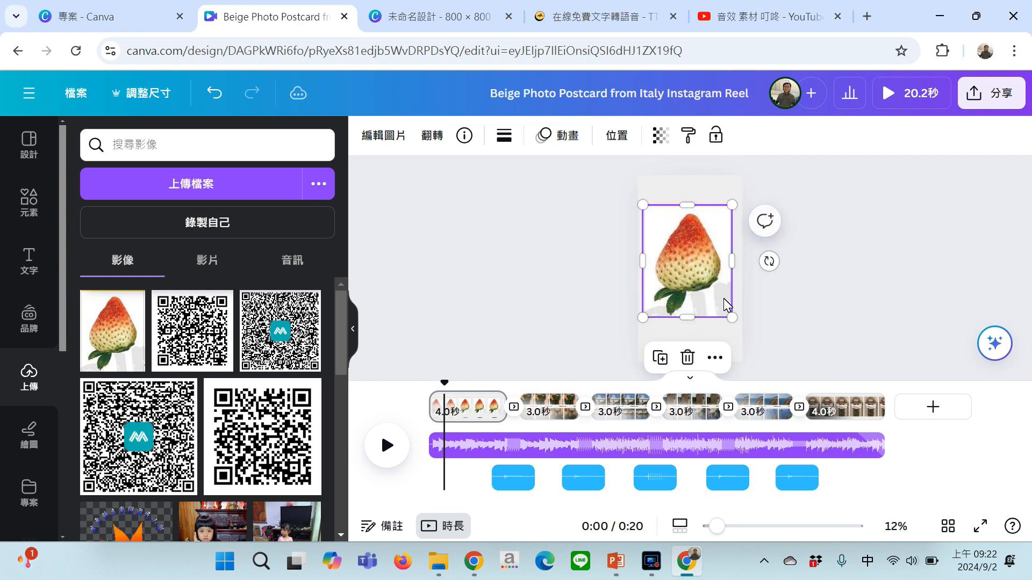
left_click_drag(732, 319, 736, 323)
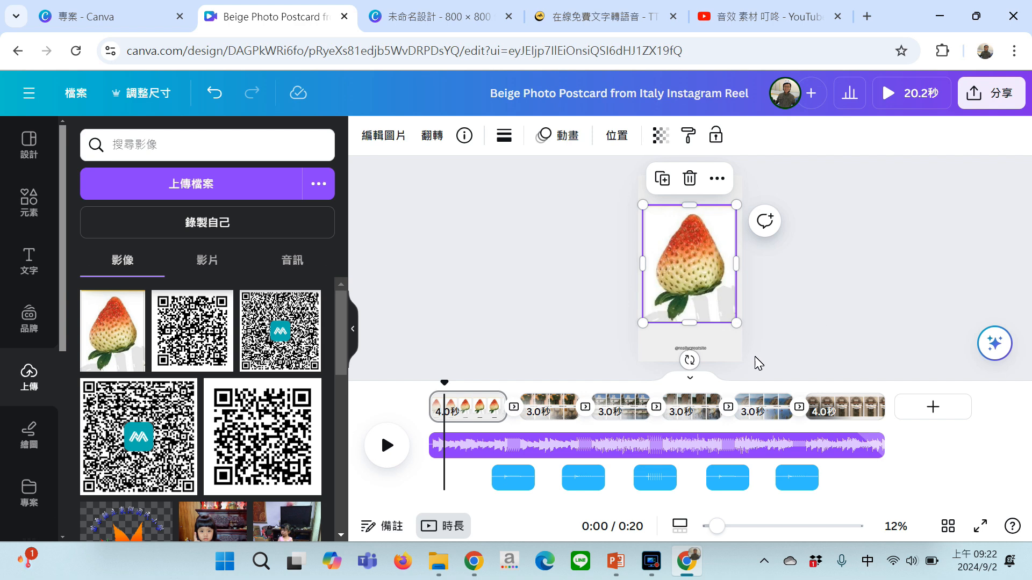
left_click(846, 287)
View the design's download options for the MP4 影片 file type and close them without downloading
left_click(1007, 104)
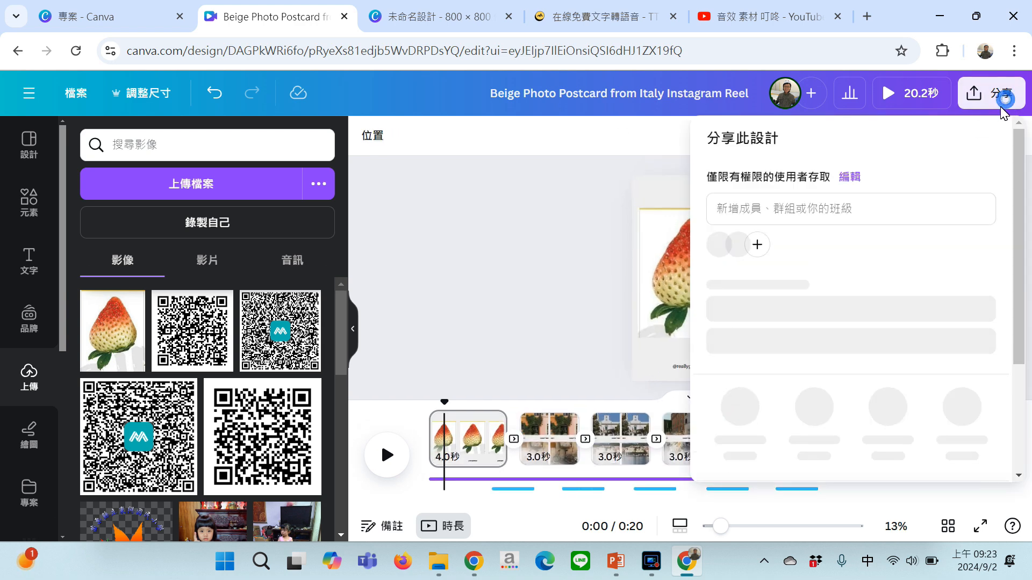
scroll(837, 320, "down", 4)
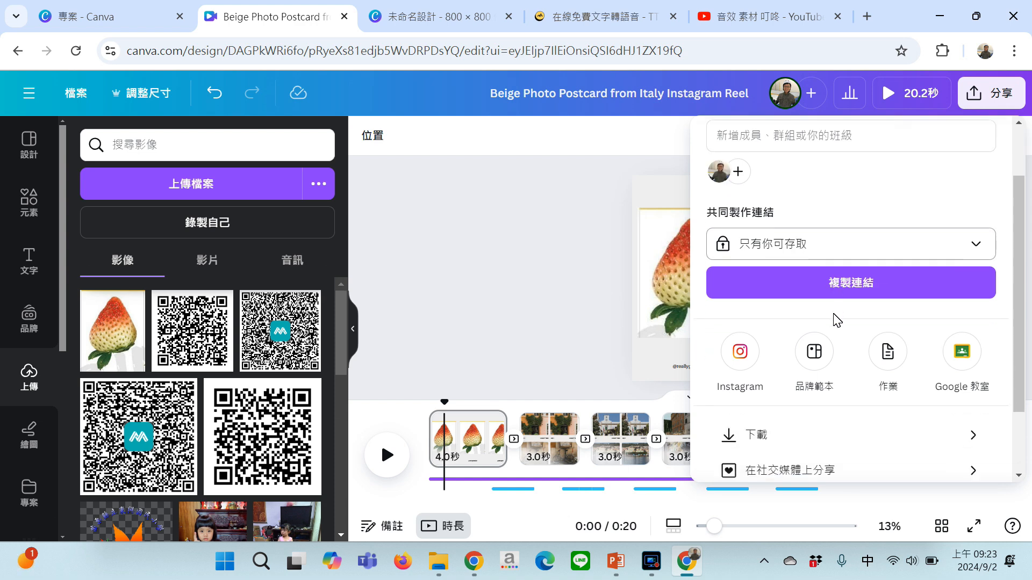
left_click(816, 341)
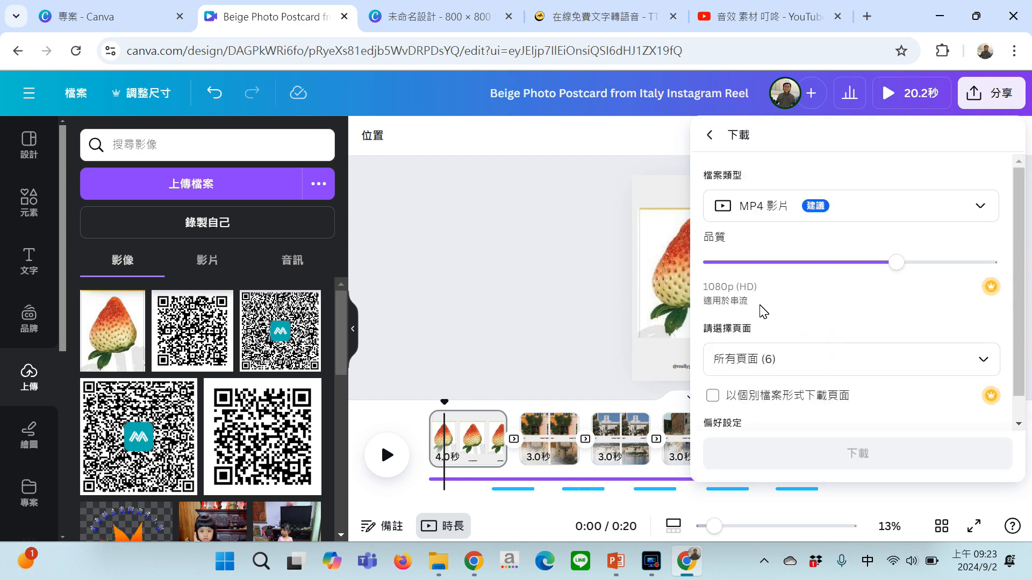
left_click(519, 267)
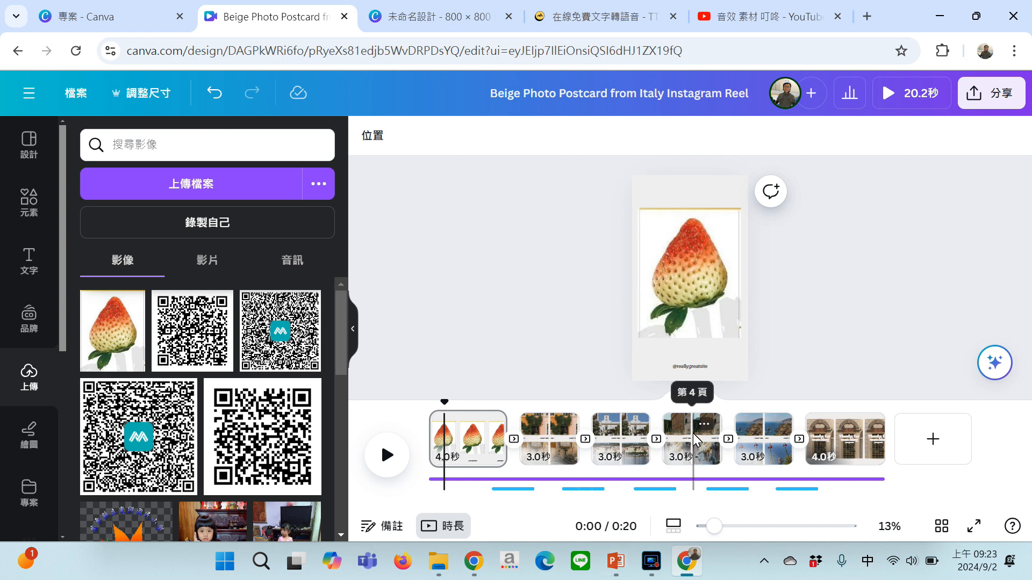
Switch to the 認識草莓闖關設計.pptx presentation in PowerPoint, show slide 22 AI聲音合成 and slightly enlarge its TTSMAKER screenshot
mouse_move(625, 577)
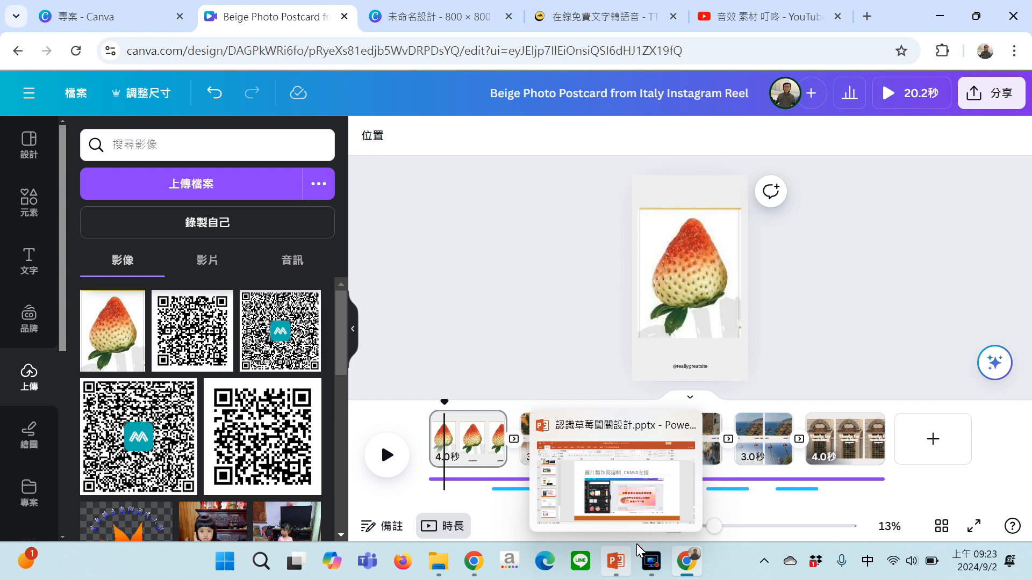
left_click(664, 503)
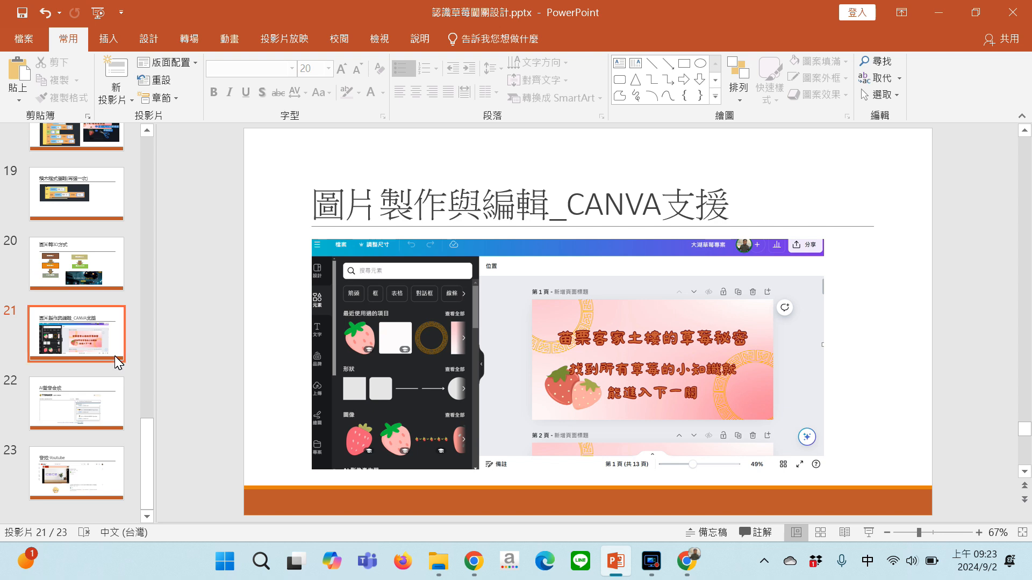
left_click(111, 405)
left_click(672, 295)
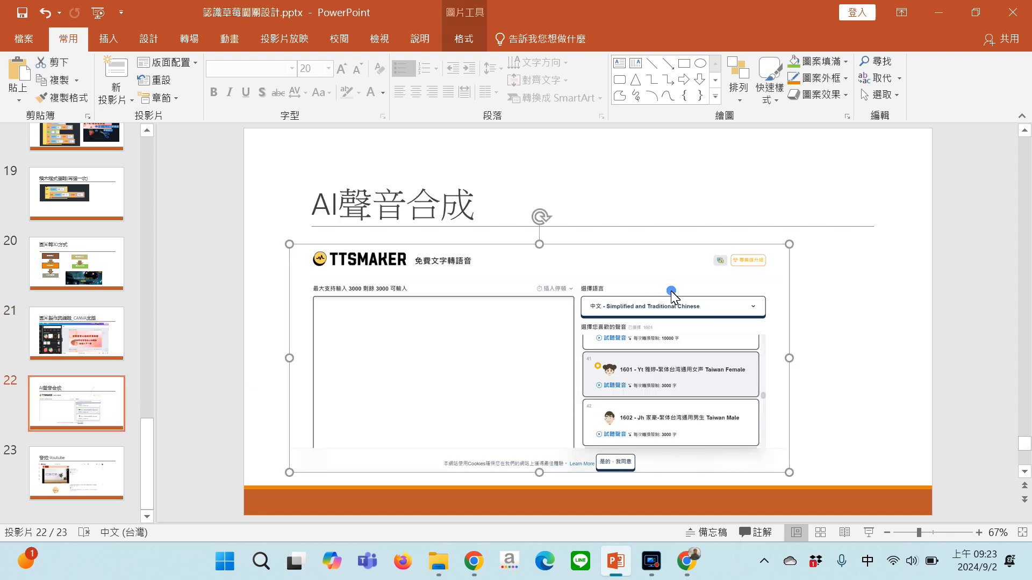
left_click_drag(788, 243, 794, 241)
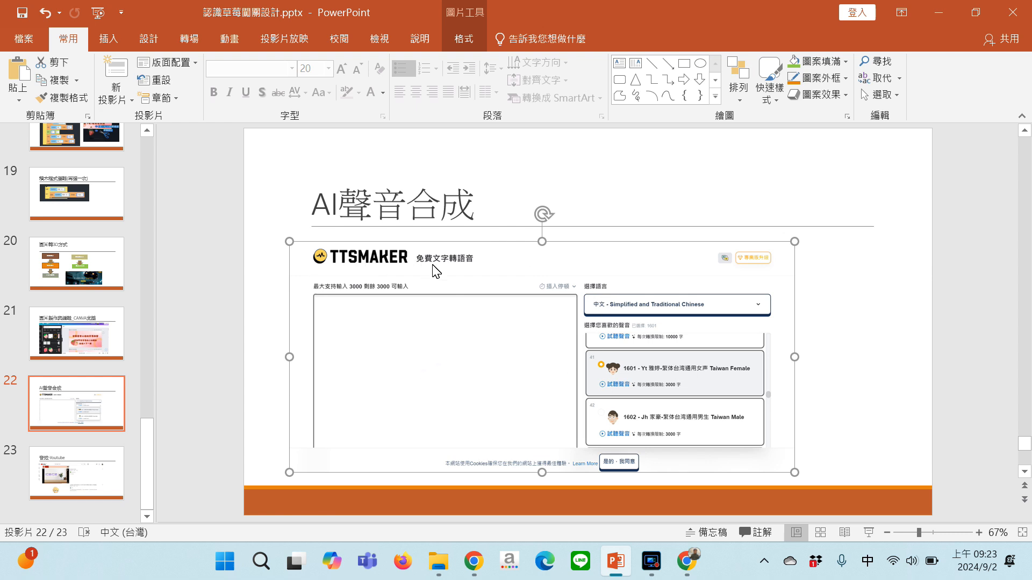
Switch to the TTSMAKER page in Chrome and look over its text area and Taiwan voices
left_click(692, 565)
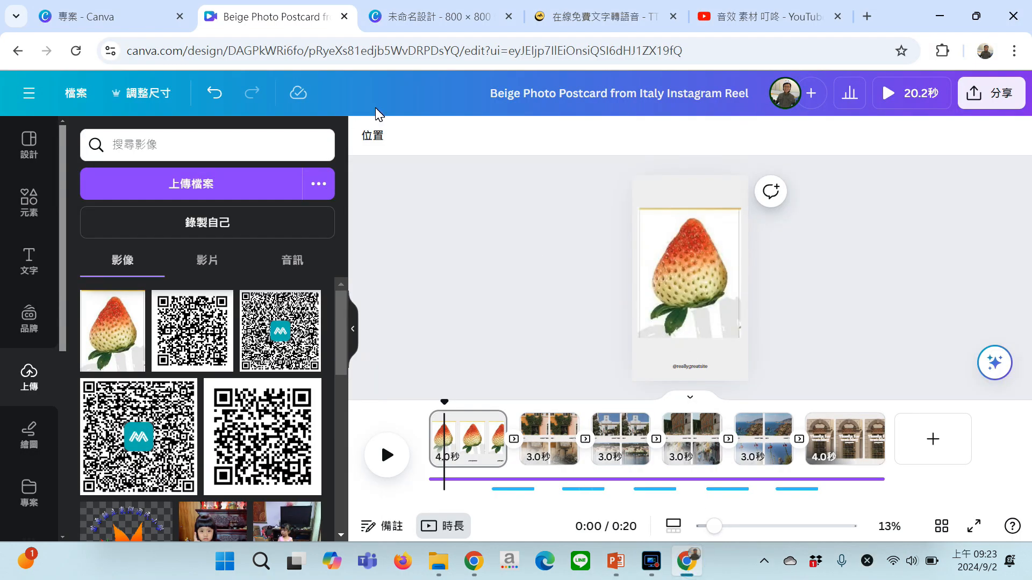
left_click(583, 16)
left_click(380, 248)
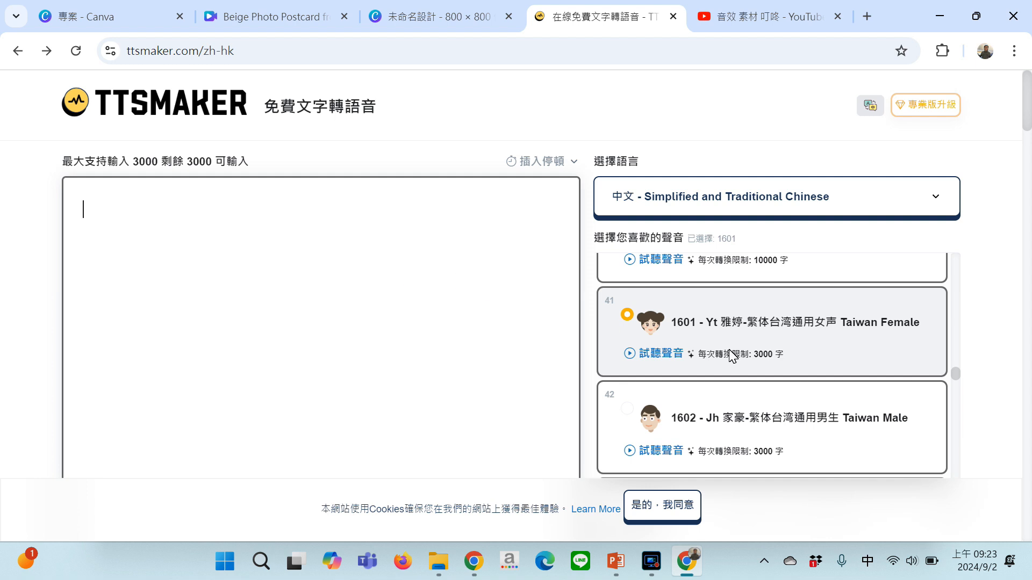
scroll(748, 315, "up", 1)
scroll(748, 314, "down", 1)
Enter the text 歡迎來到苗栗縣東興國小 in the speech conversion text area
left_click(309, 249)
type("歡迎來到")
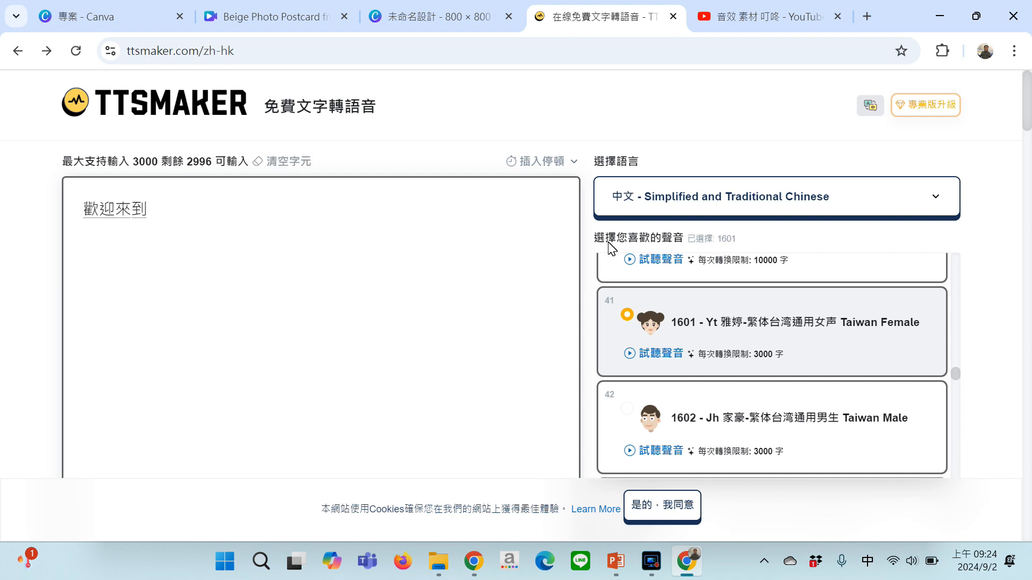
type("苗栗縣ㄉㄨㄥ")
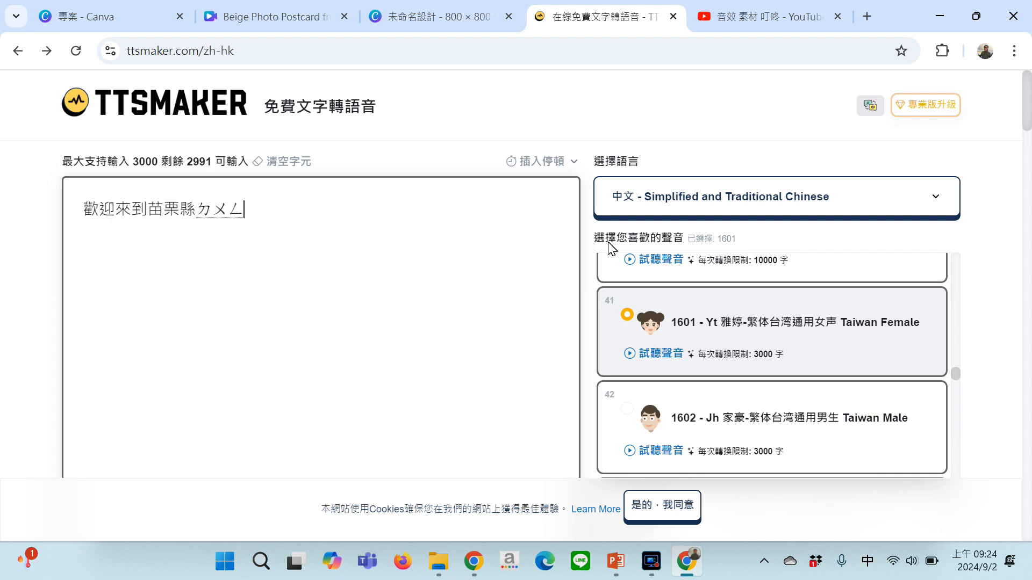
key("BackSpace")
key("BackSpace")
key("BackSpace")
type("東星國ㄒㄧㄠ")
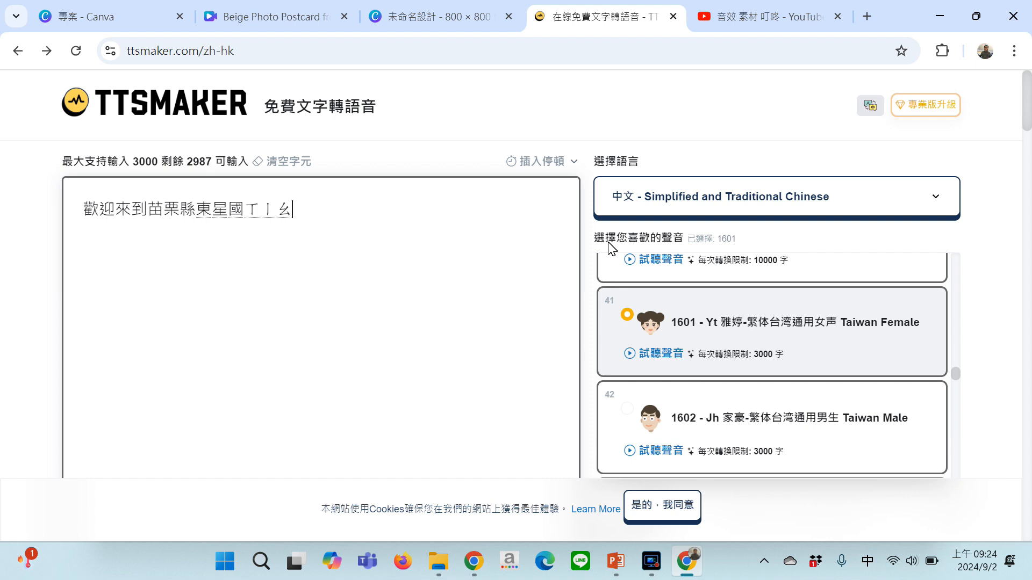
key("BackSpace")
key("BackSpace")
key("BackSpace")
key("BackSpace")
key("BackSpace")
type("興國小")
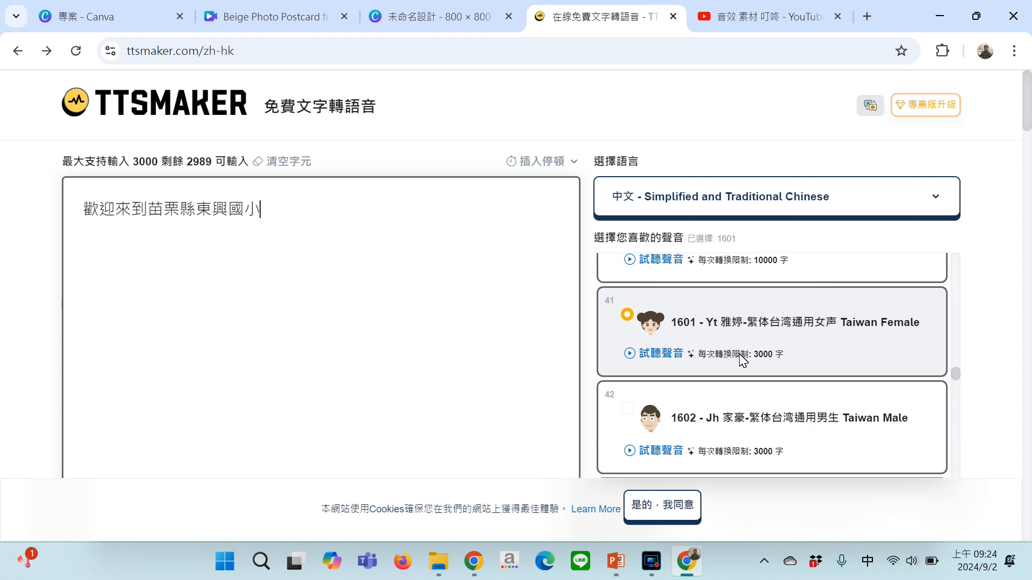
Try to convert the text to speech by entering the image verification code and completing the human check, and dismiss the resulting notice
scroll(1013, 368, "down", 5)
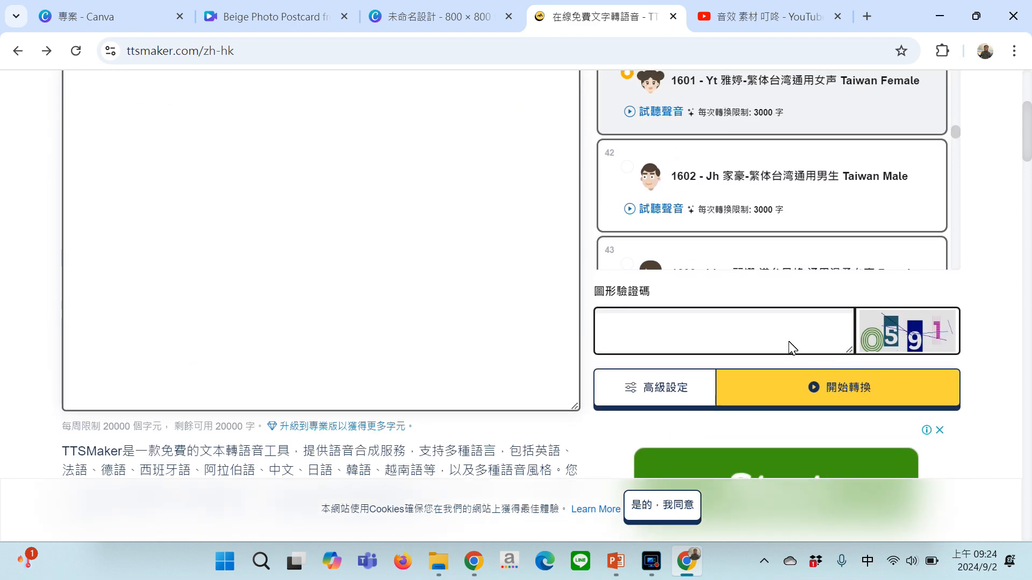
left_click(756, 344)
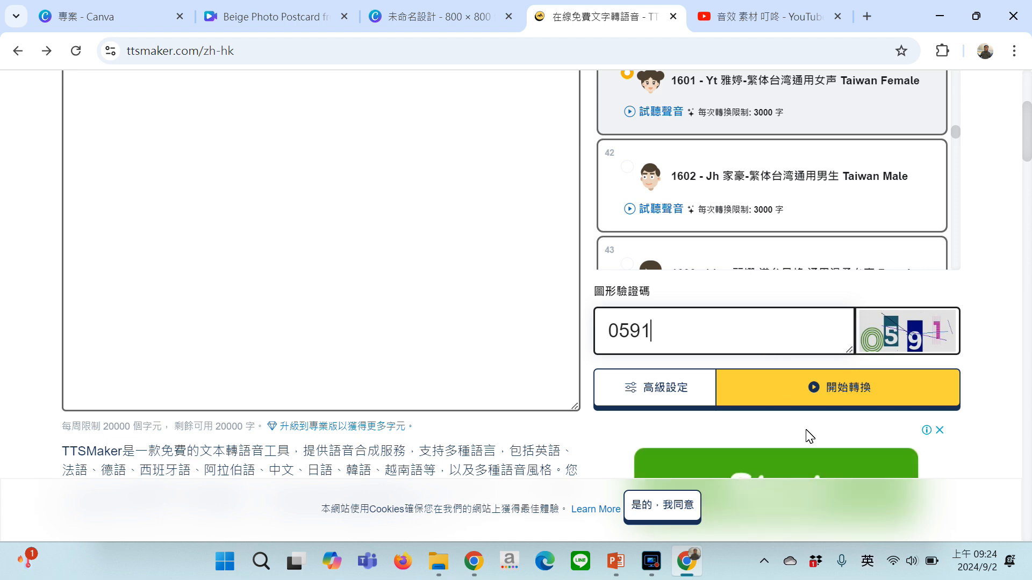
left_click(795, 388)
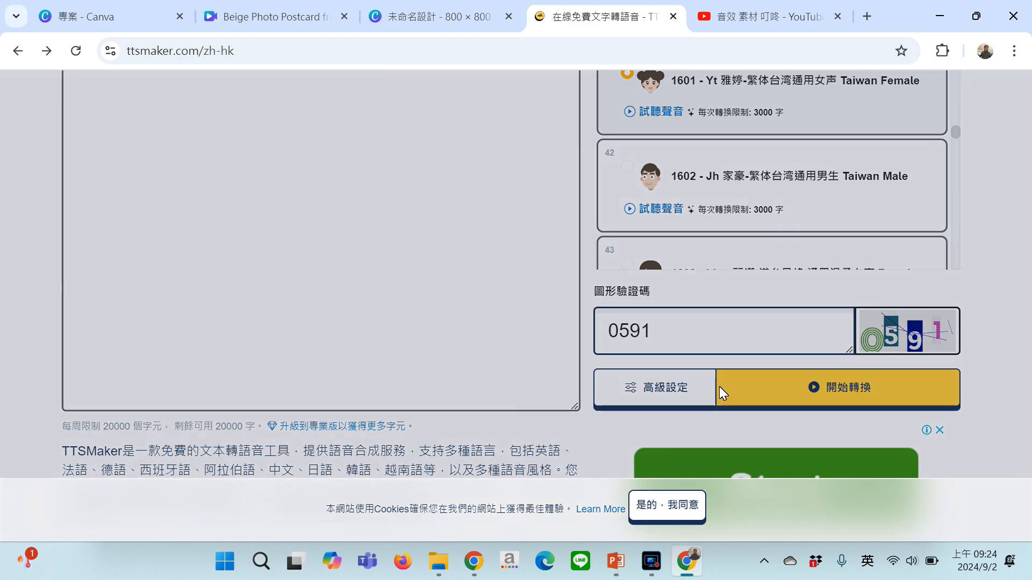
scroll(571, 286, "down", 3)
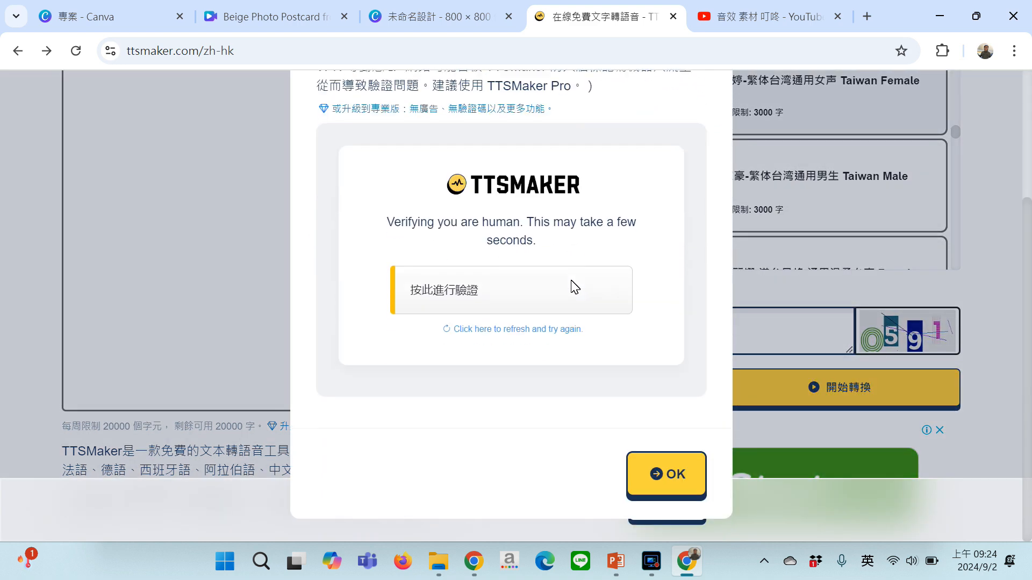
left_click(442, 289)
left_click(685, 480)
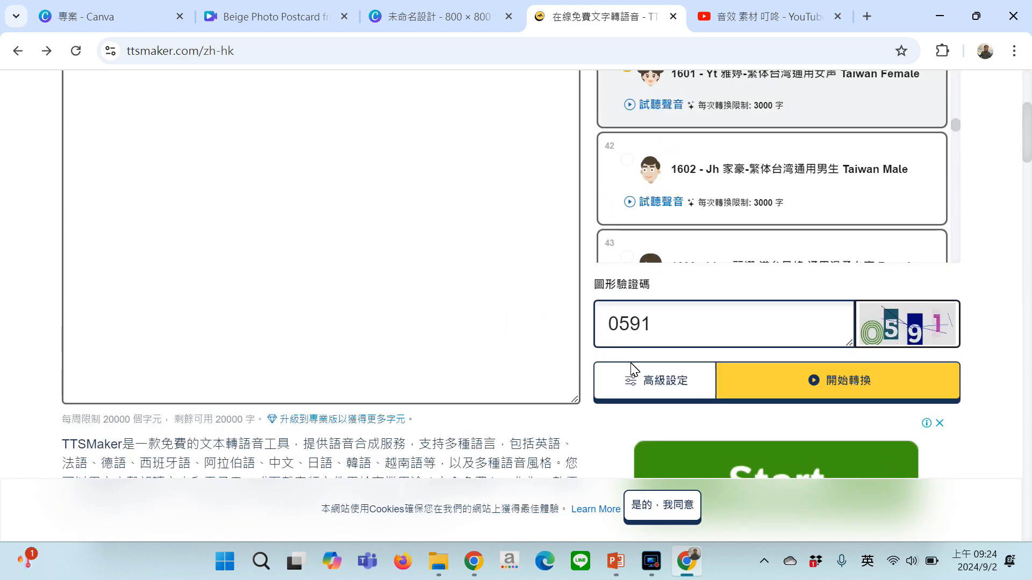
left_click(763, 391)
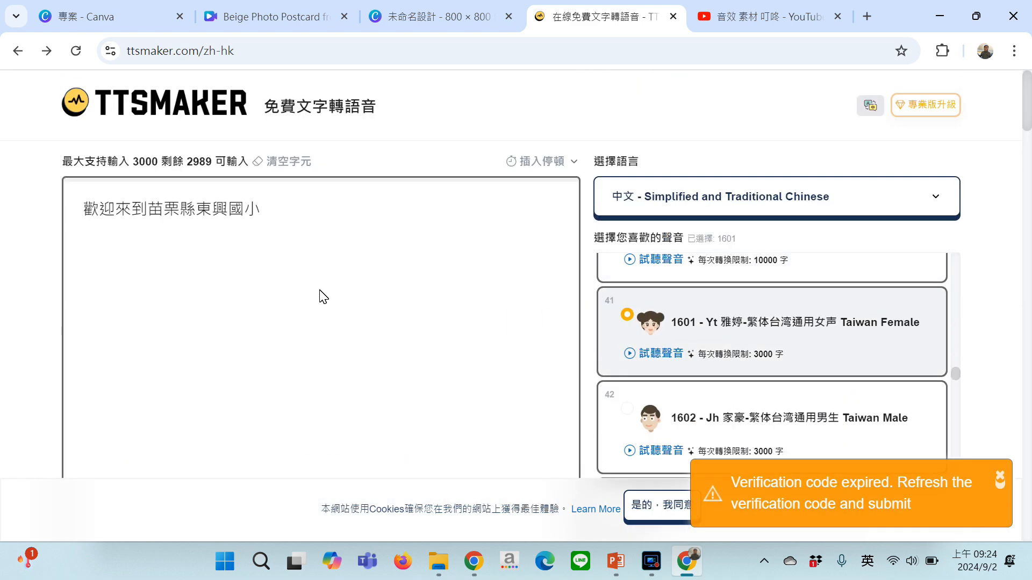
left_click(999, 479)
Convert the text to speech using the refreshed image verification code and download the audio file
scroll(922, 451, "down", 5)
scroll(922, 450, "down", 12)
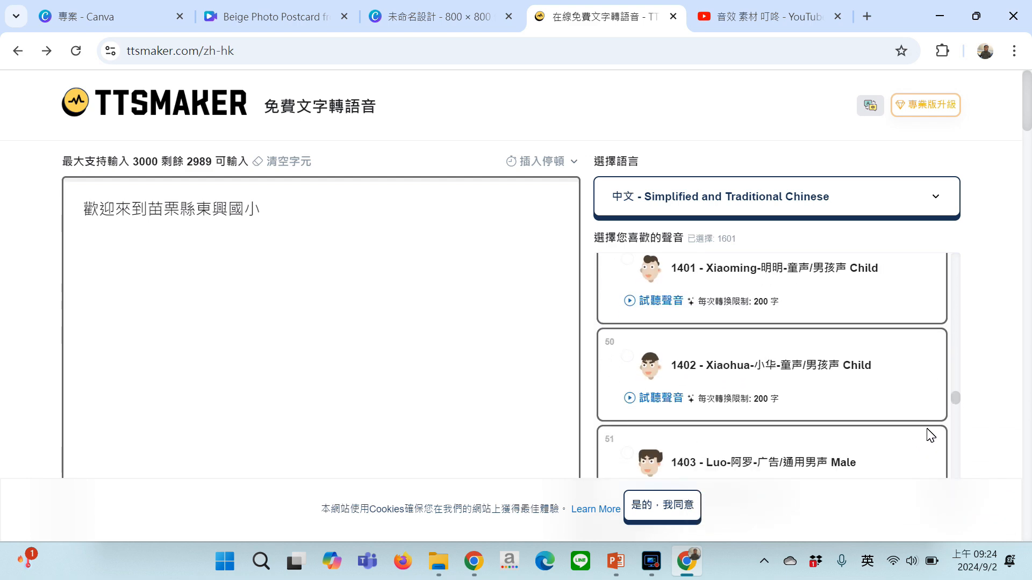
left_click(729, 260)
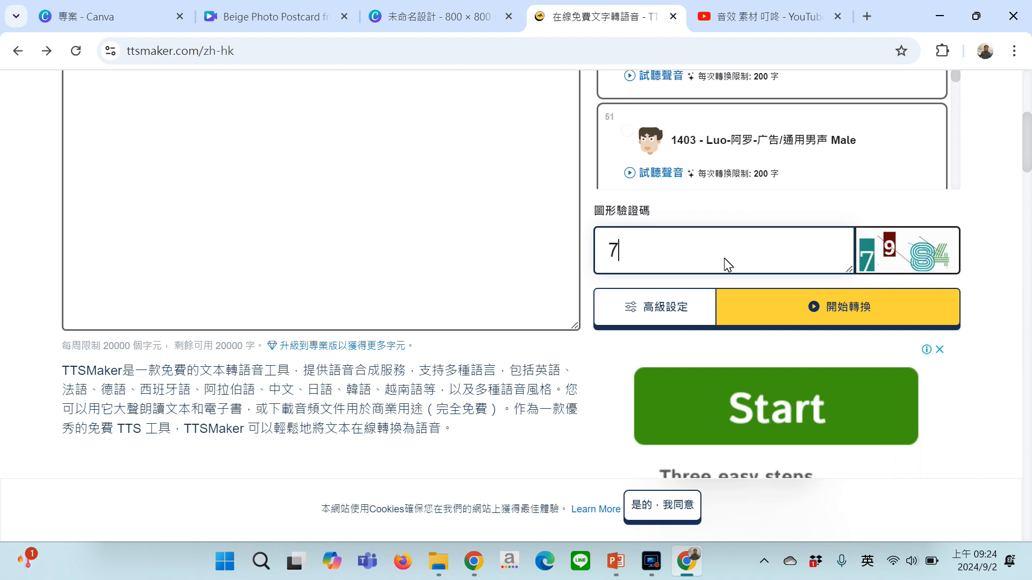
type("7984")
left_click(769, 302)
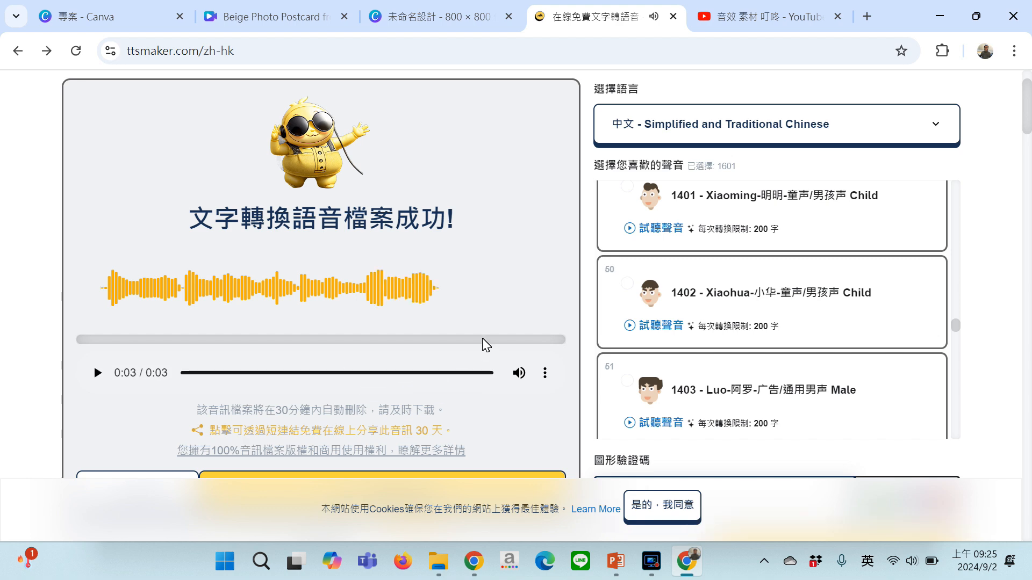
scroll(503, 321, "down", 1)
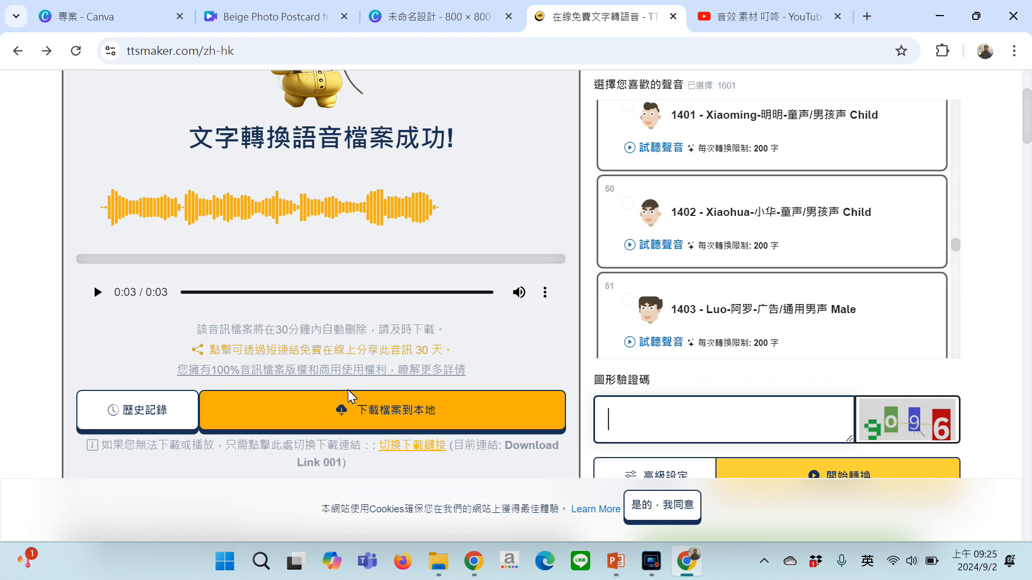
left_click(381, 421)
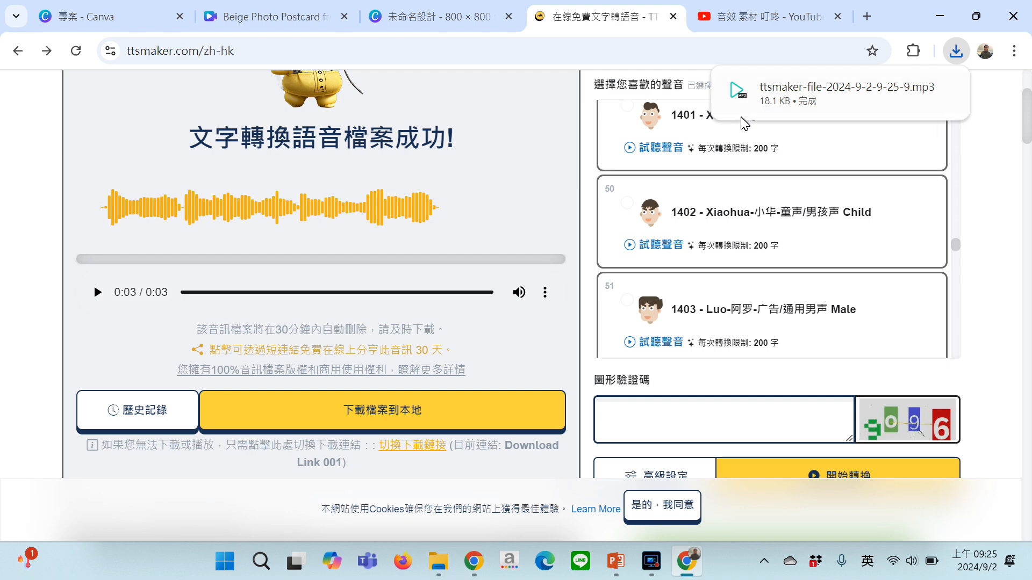
Switch to the 認識草莓闖關設計.pptx presentation in PowerPoint and show slide 23 音效-Youtube, selecting its screenshot
left_click(615, 561)
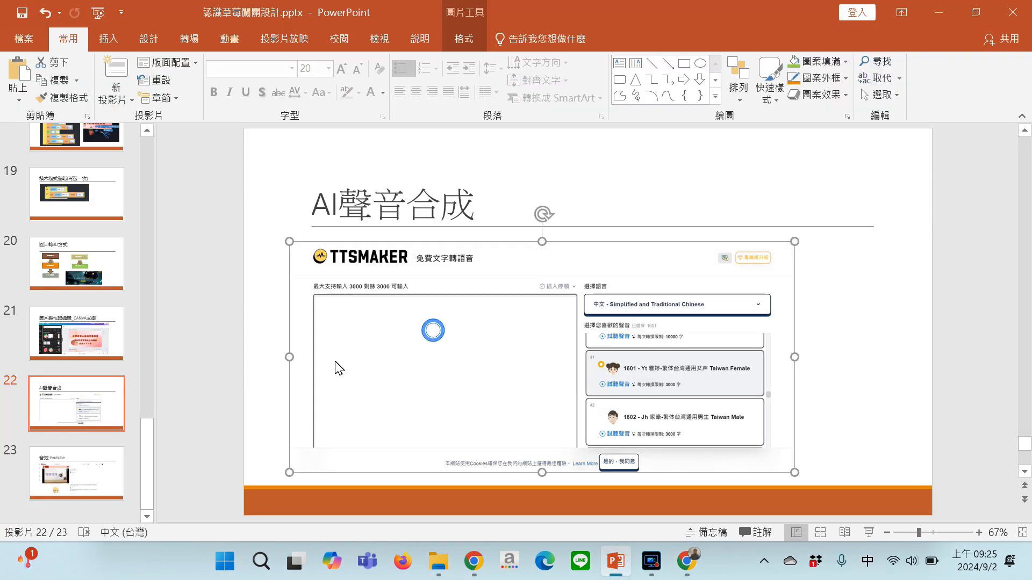
left_click(95, 482)
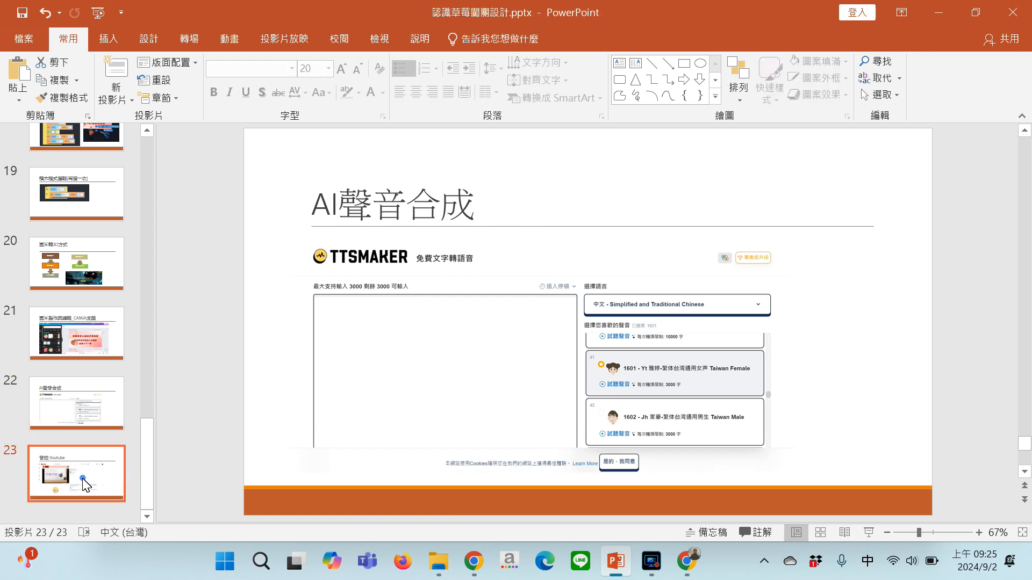
left_click(393, 373)
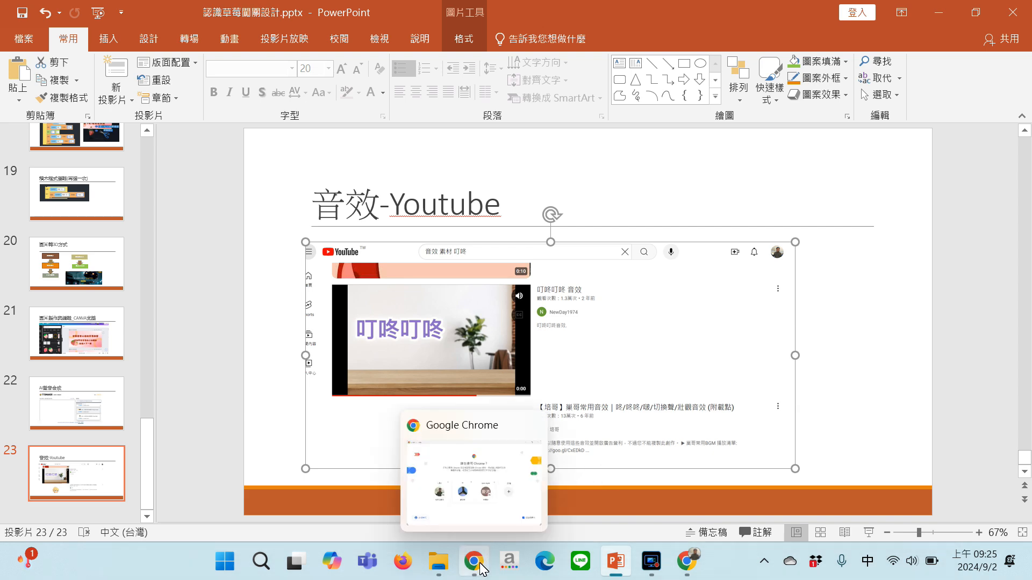
Switch to the YouTube results for 音效 素材 叮咚 in Chrome, preview the 叮咚叮咚 音效 video and open it
left_click(685, 565)
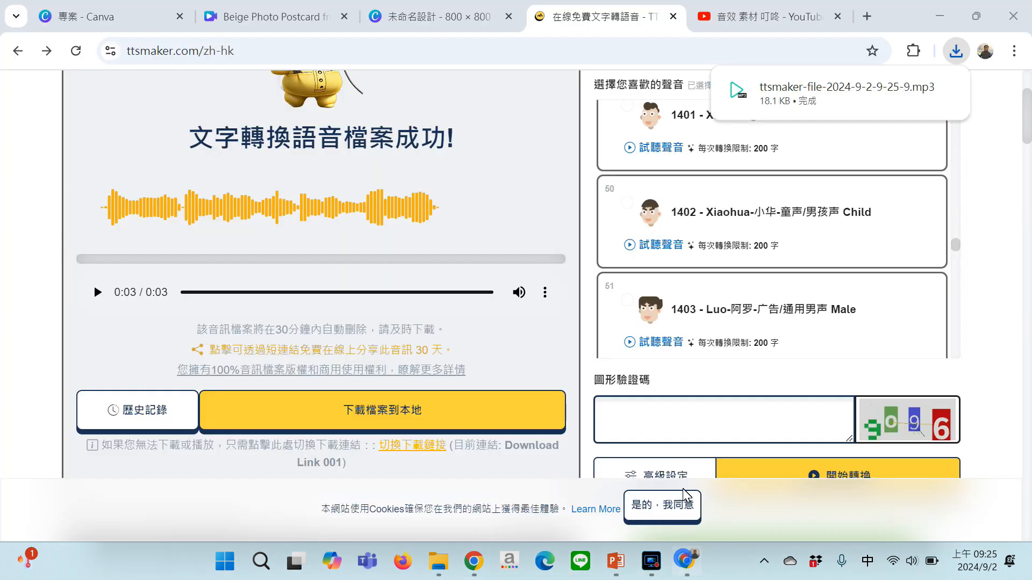
left_click(758, 21)
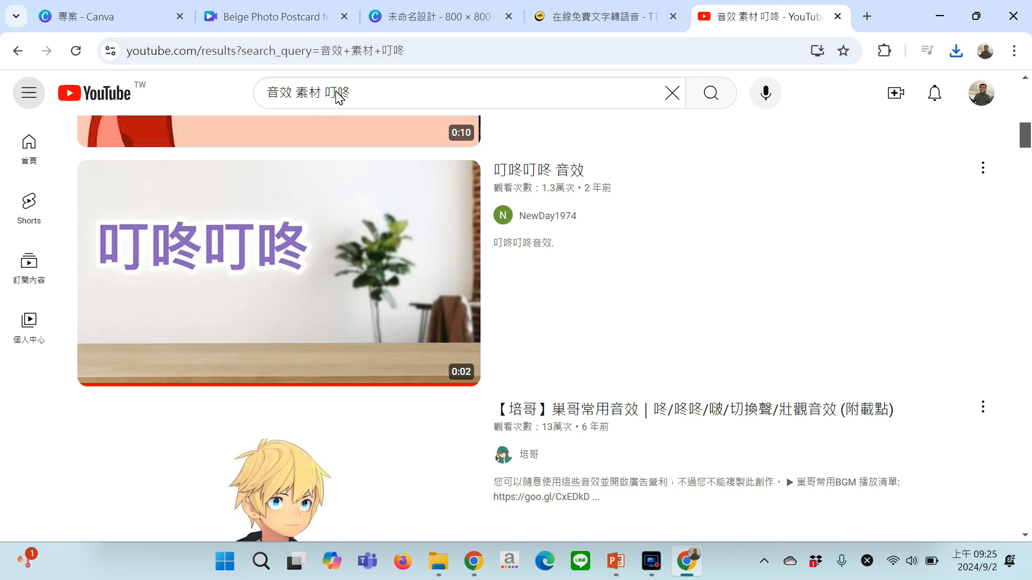
mouse_move(408, 301)
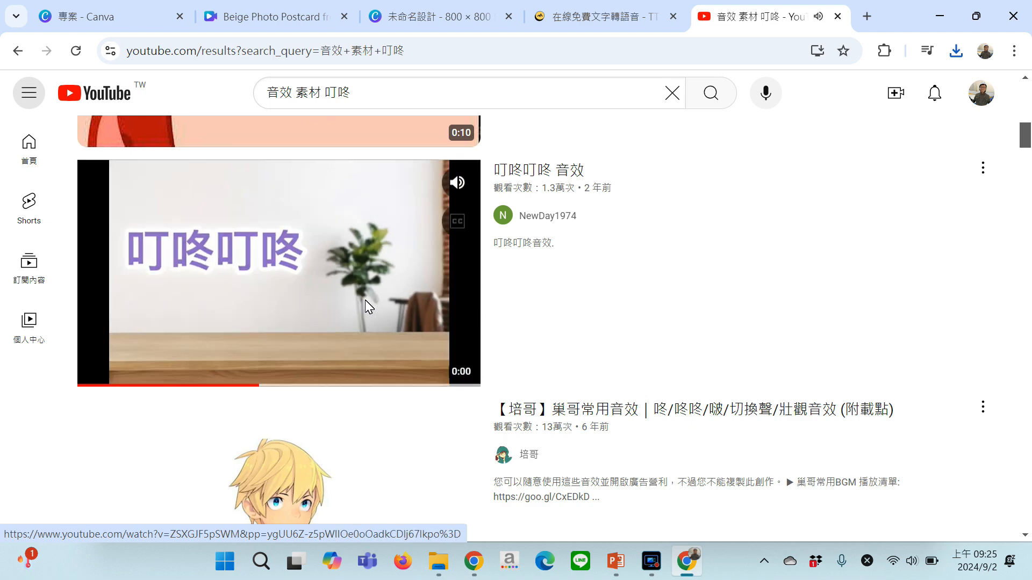
left_click(579, 172)
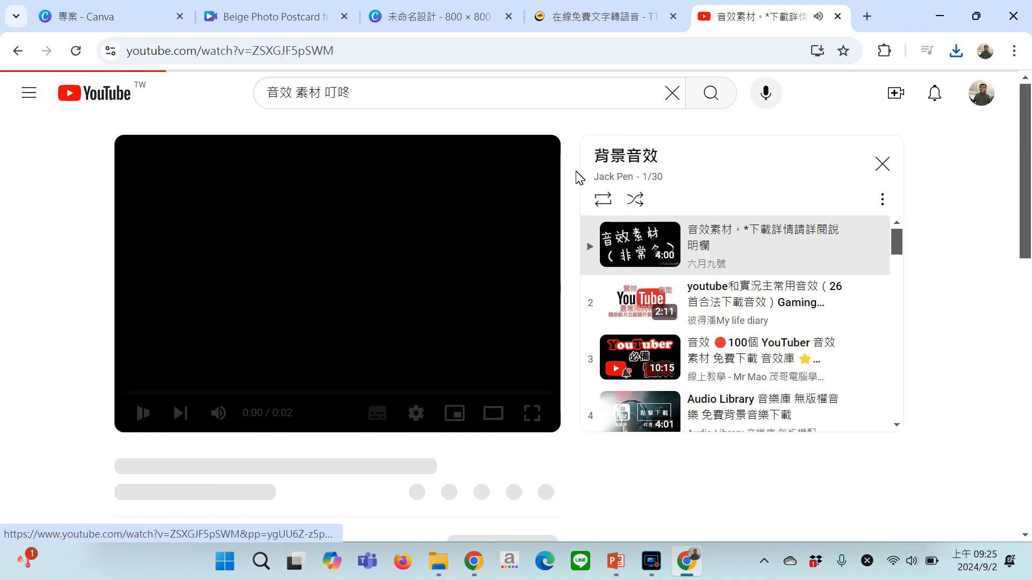
left_click(143, 413)
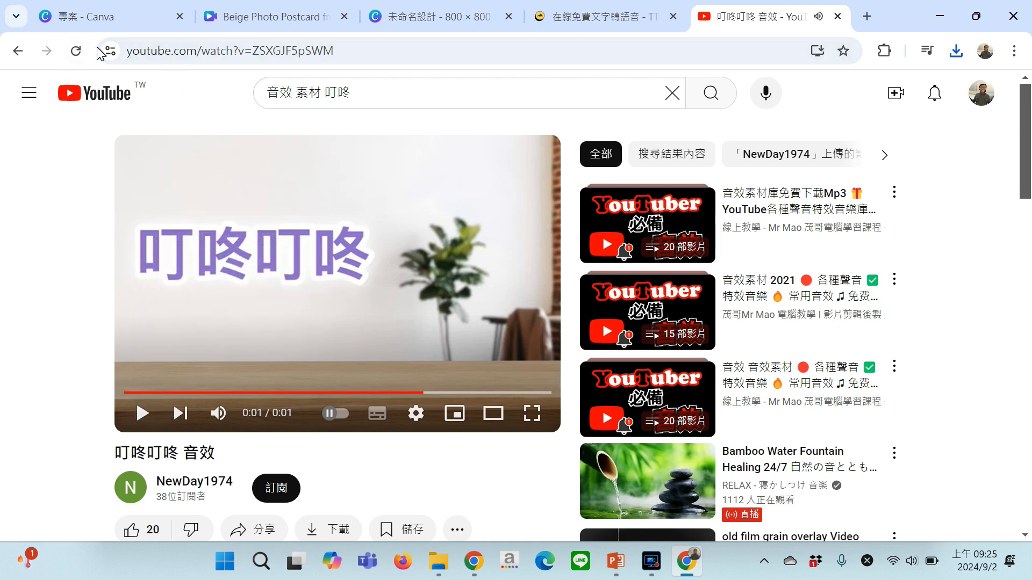
Remove "ube" from "youtube" in the video's web address and load the resulting yout.com page
left_click(153, 54)
left_click_drag(153, 54, 173, 54)
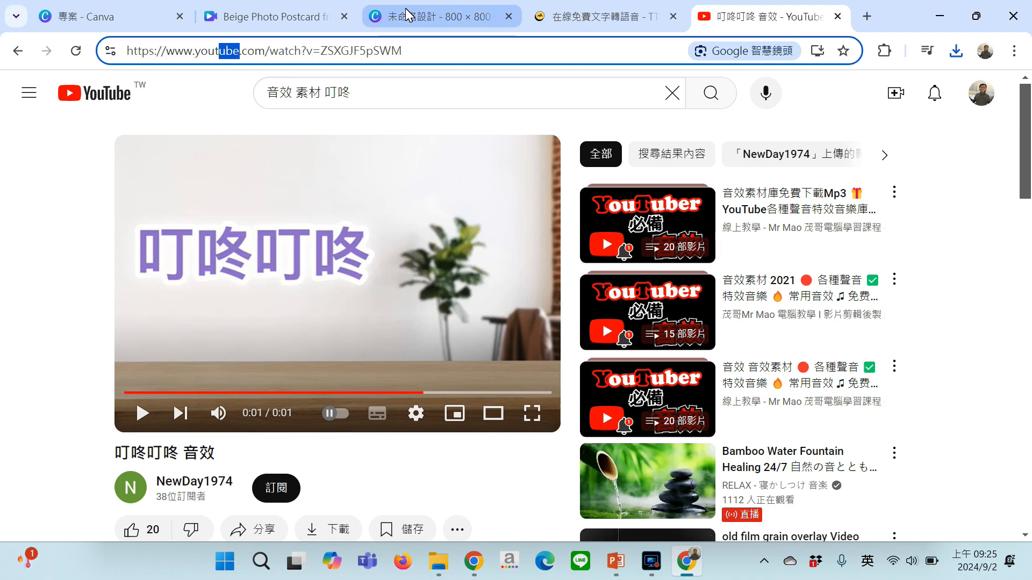
key("BackSpace")
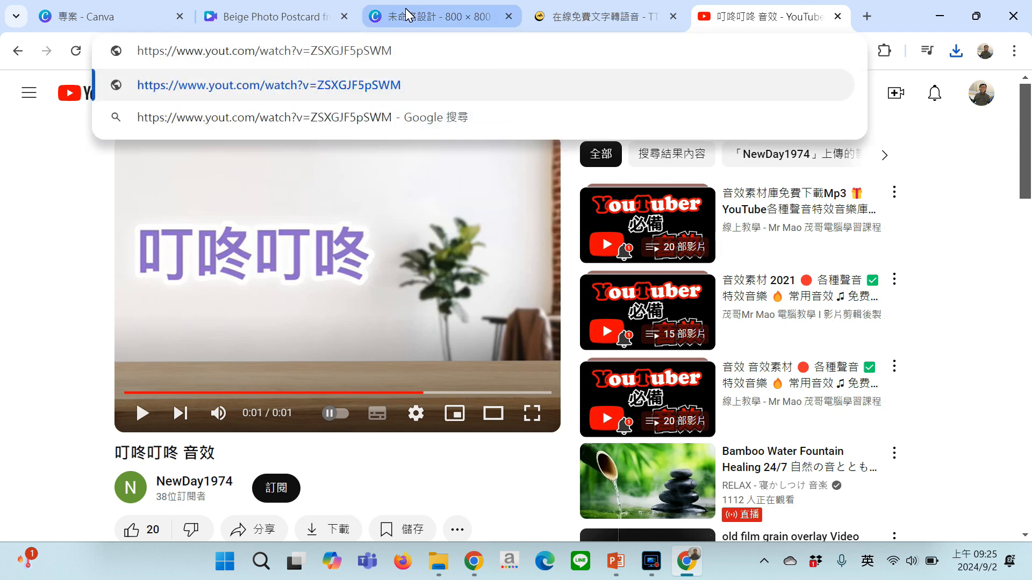
key("Return")
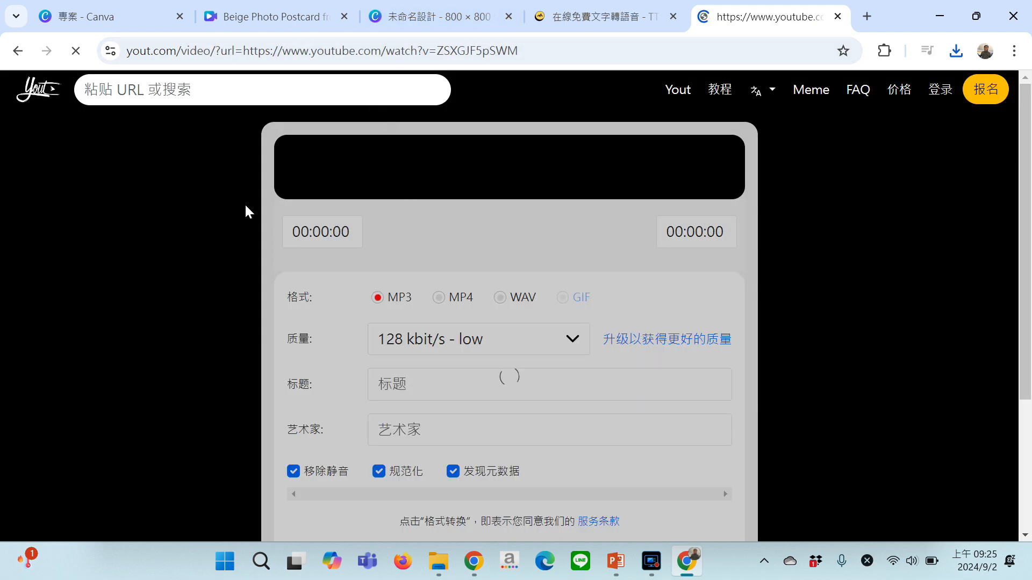
Review the conversion settings and convert the 叮咚叮咚 音效 video to MP3 at 128 kbit/s - low quality
scroll(607, 244, "down", 1)
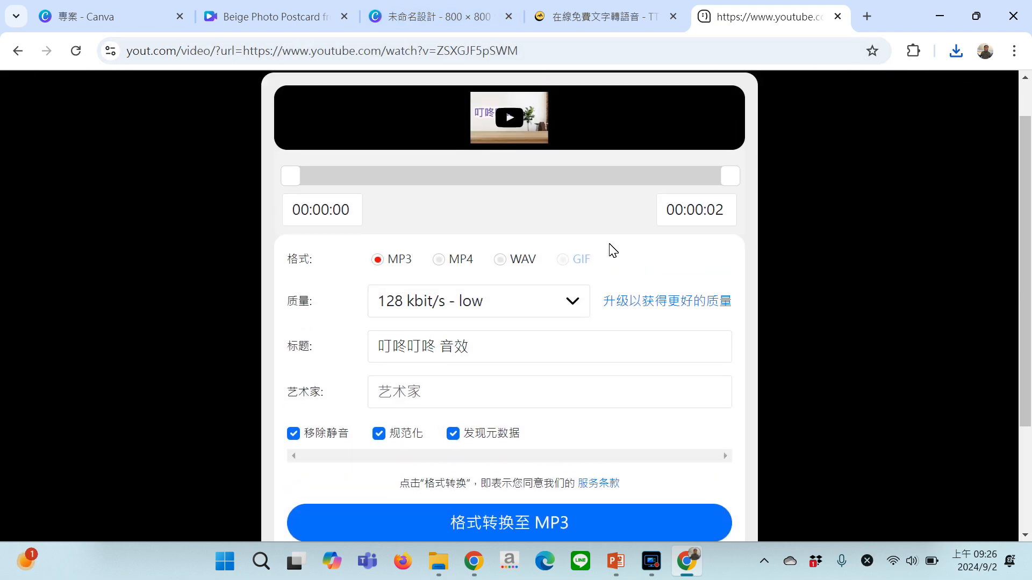
scroll(612, 250, "up", 1)
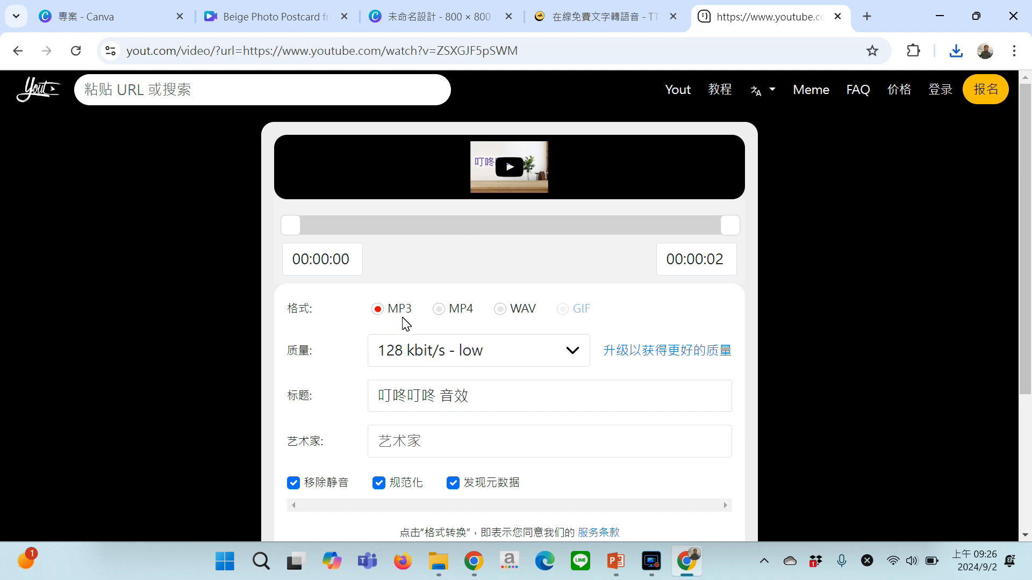
scroll(429, 367, "down", 3)
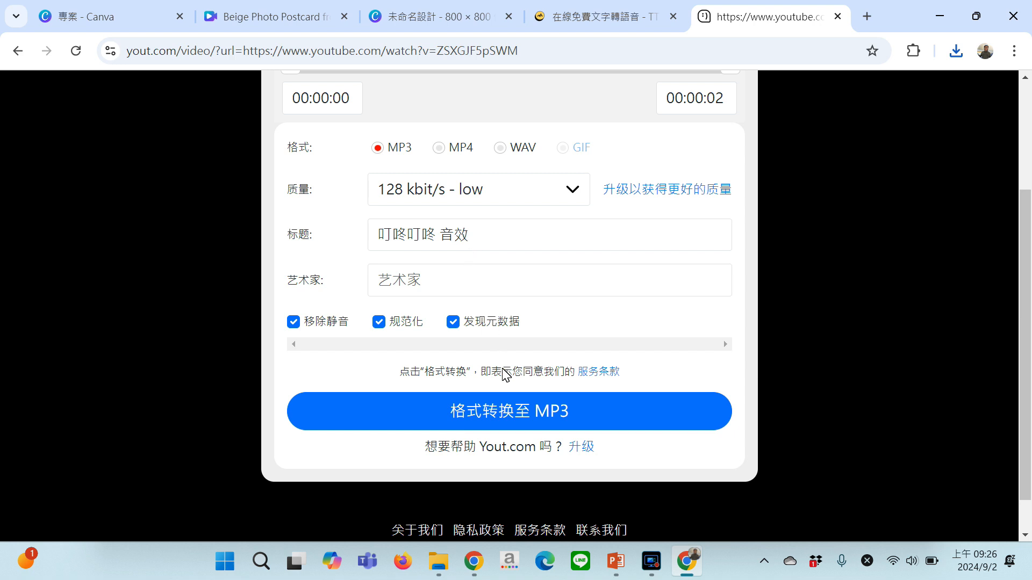
left_click(489, 413)
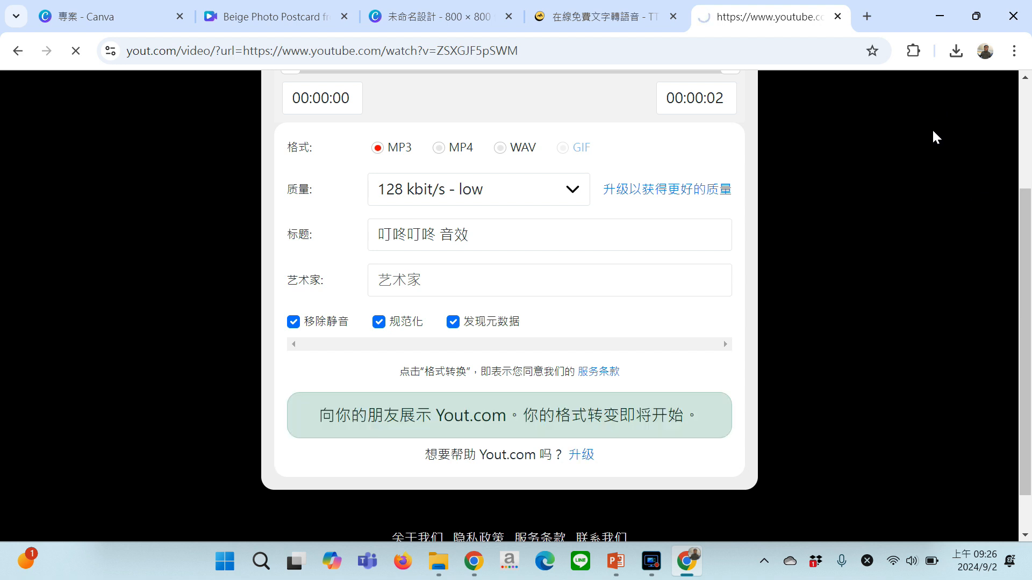
Play the downloaded 叮咚叮咚-音效.mp3 file in PotPlayer and close the player
scroll(932, 133, "up", 3)
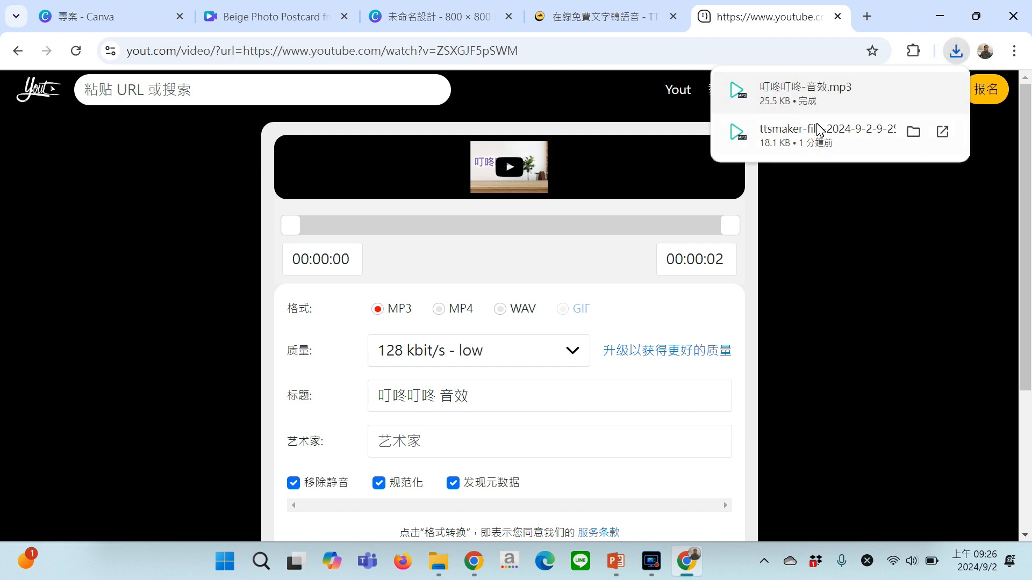
left_click(805, 99)
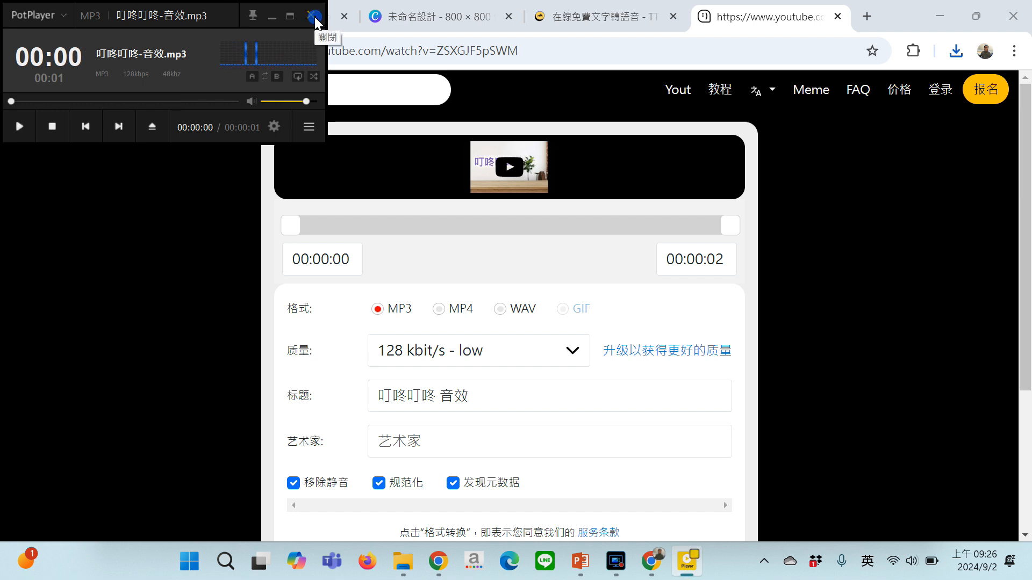
left_click(315, 17)
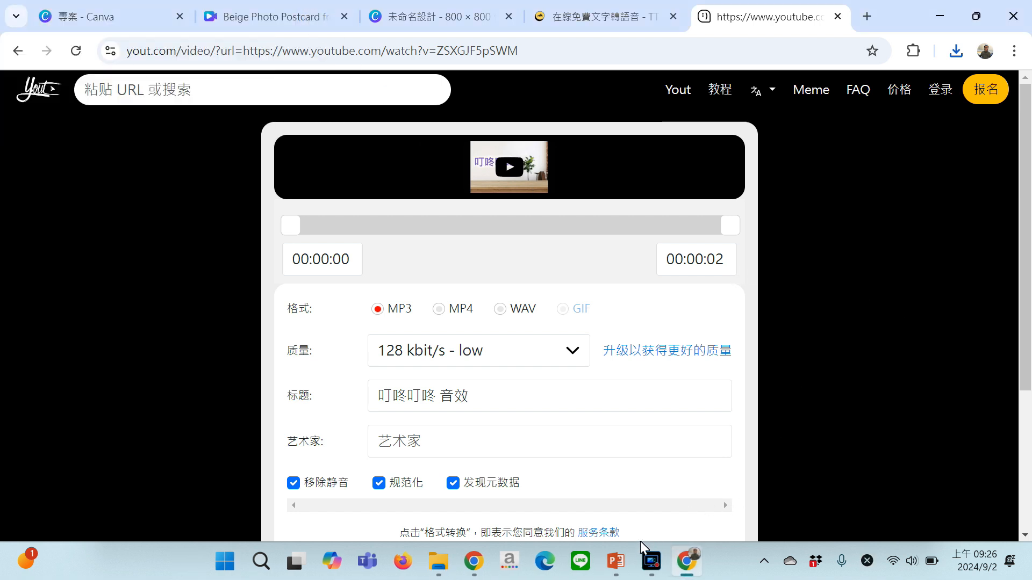
Switch back to the PowerPoint presentation and show slides 21 圖片製作與編輯_CANVA支援 and 22 AI聲音合成
mouse_move(616, 559)
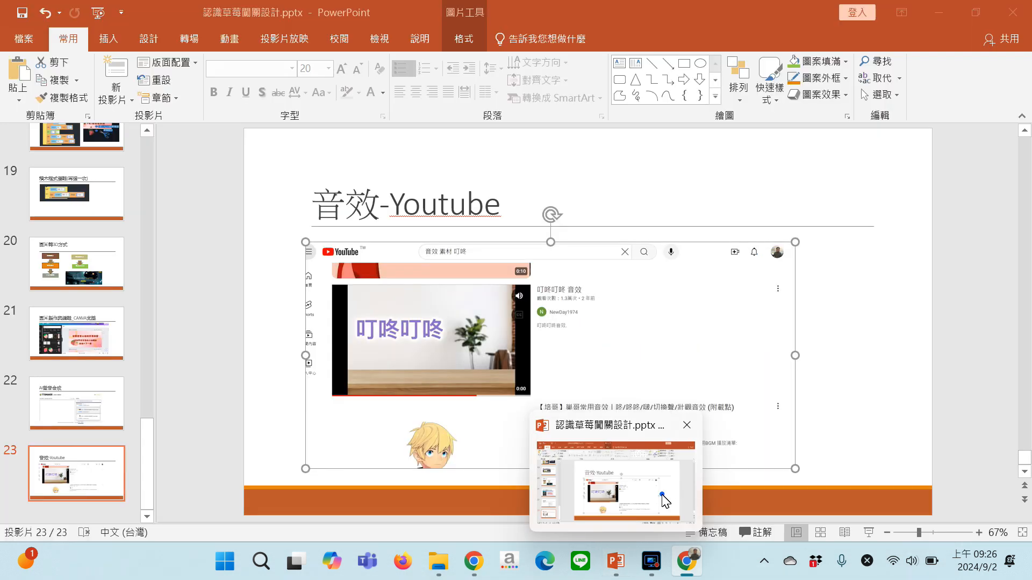
left_click(665, 501)
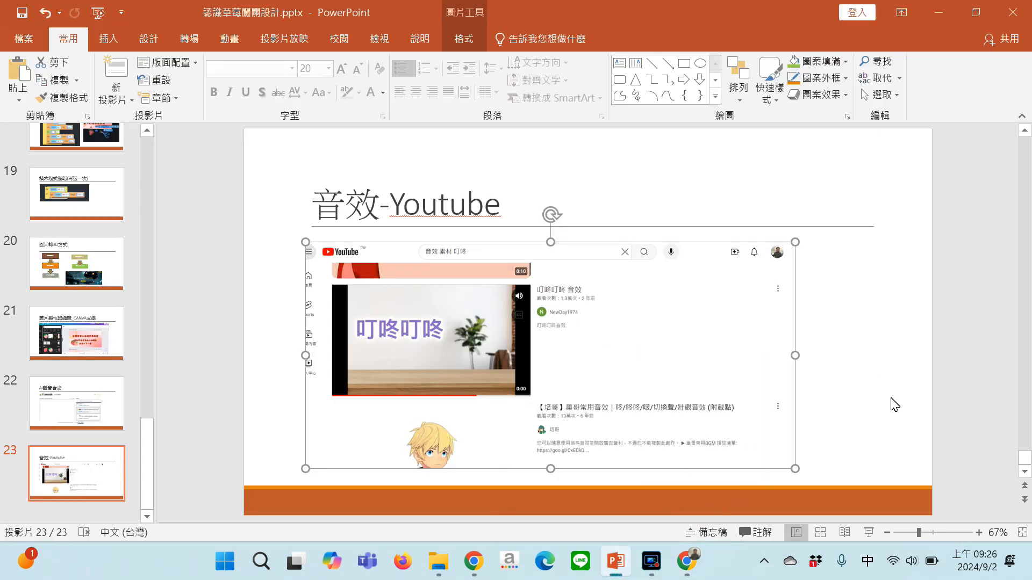
left_click(92, 321)
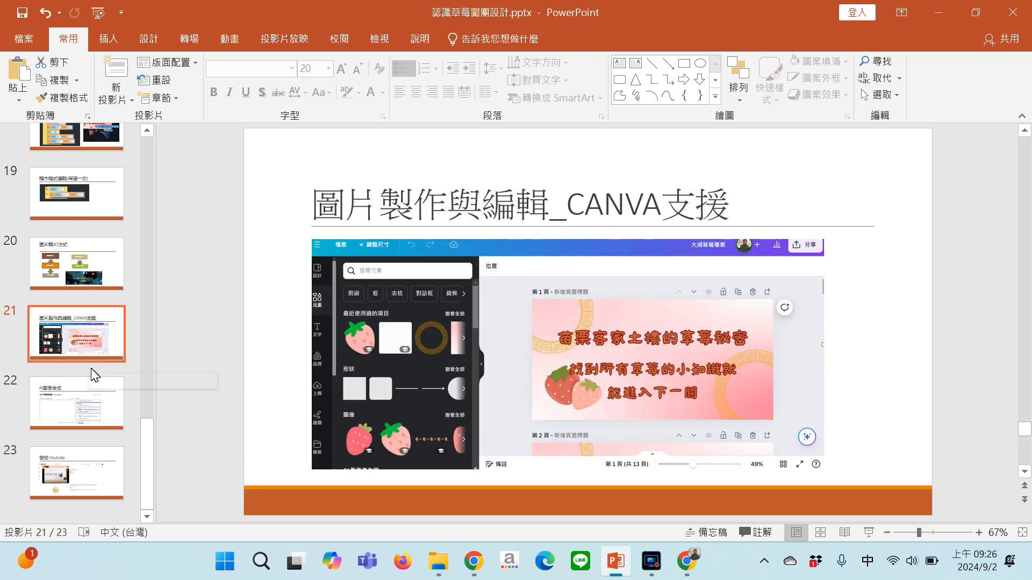
left_click(87, 389)
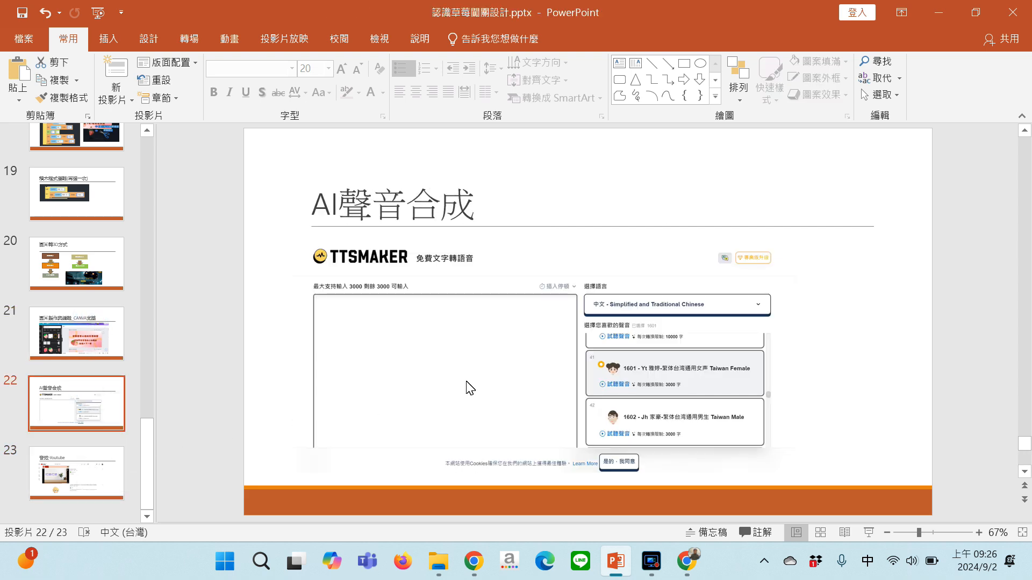